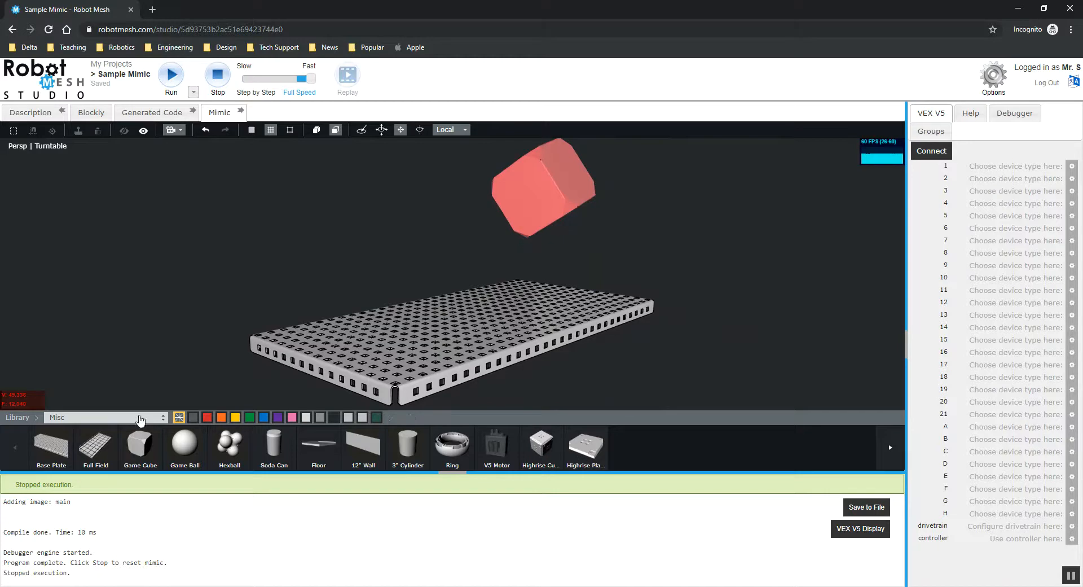
# Browse the Common, Nuts and Bolts and C-Channels categories of the parts library.
pyautogui.click(133, 420)
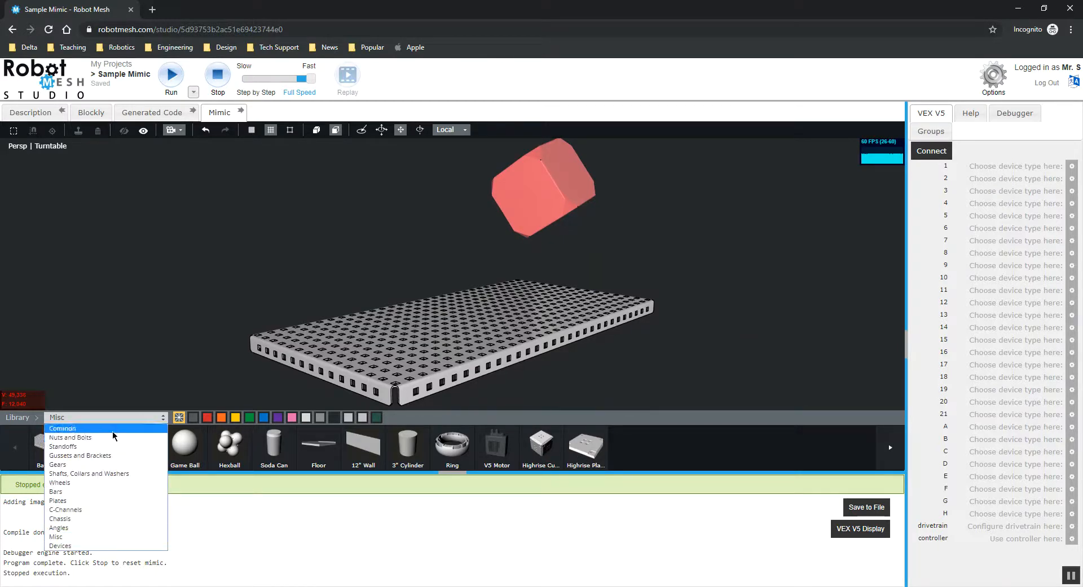
pyautogui.click(118, 427)
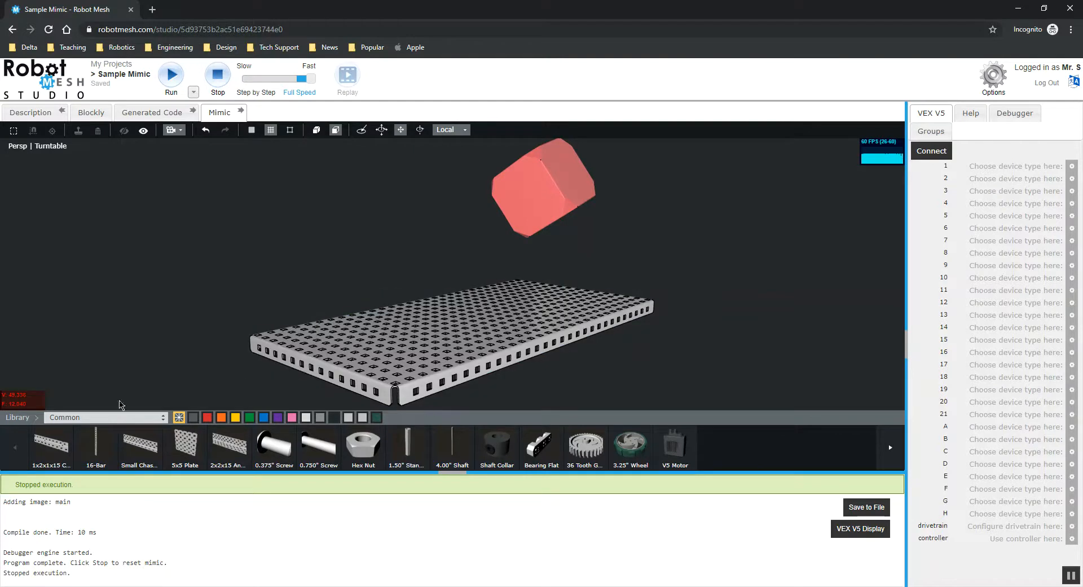
pyautogui.click(101, 417)
pyautogui.click(101, 437)
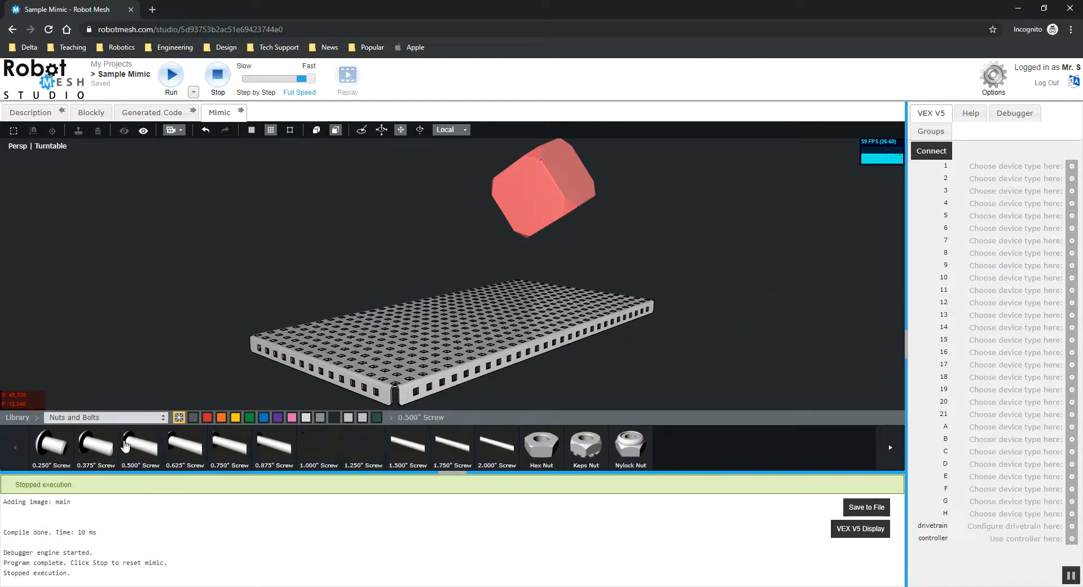
pyautogui.click(73, 418)
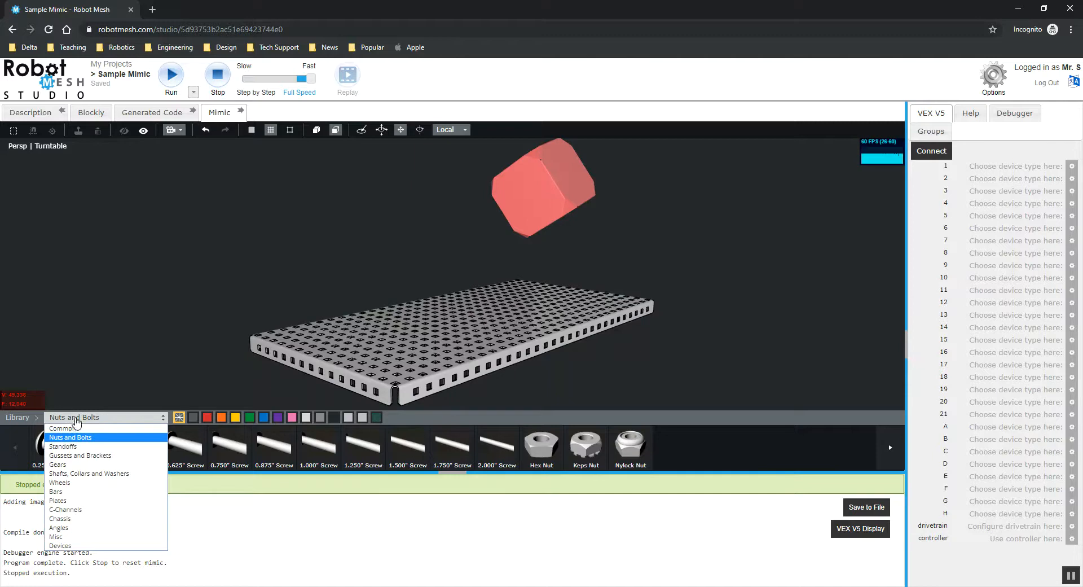
pyautogui.click(75, 509)
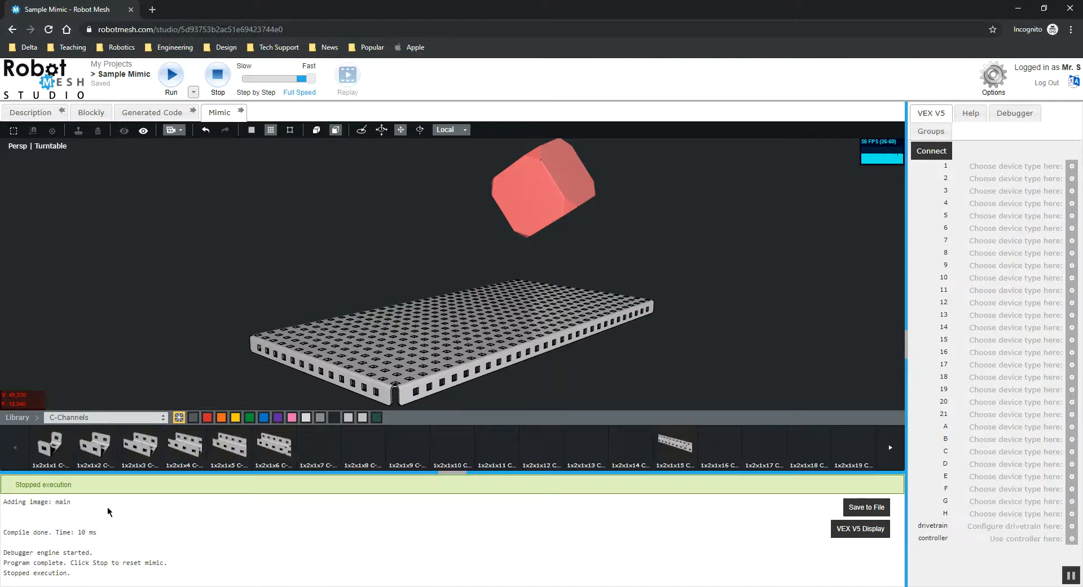
pyautogui.click(889, 450)
pyautogui.click(889, 449)
pyautogui.click(14, 449)
# Browse the Chassis category of the parts library.
pyautogui.moveTo(191, 288)
pyautogui.mouseDown()
pyautogui.moveTo(256, 292)
pyautogui.moveTo(206, 292)
pyautogui.mouseUp()
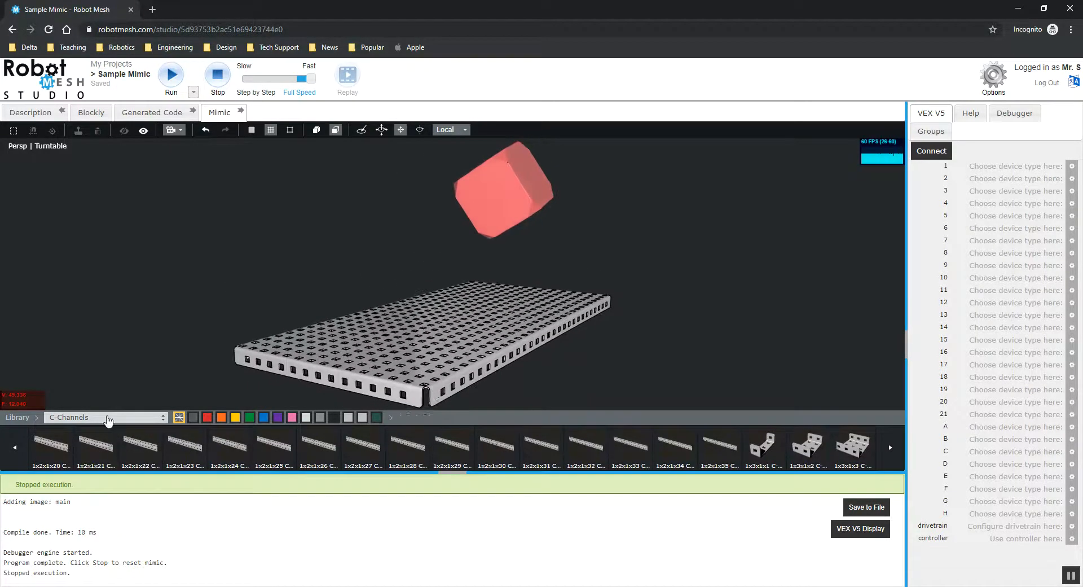
pyautogui.click(74, 417)
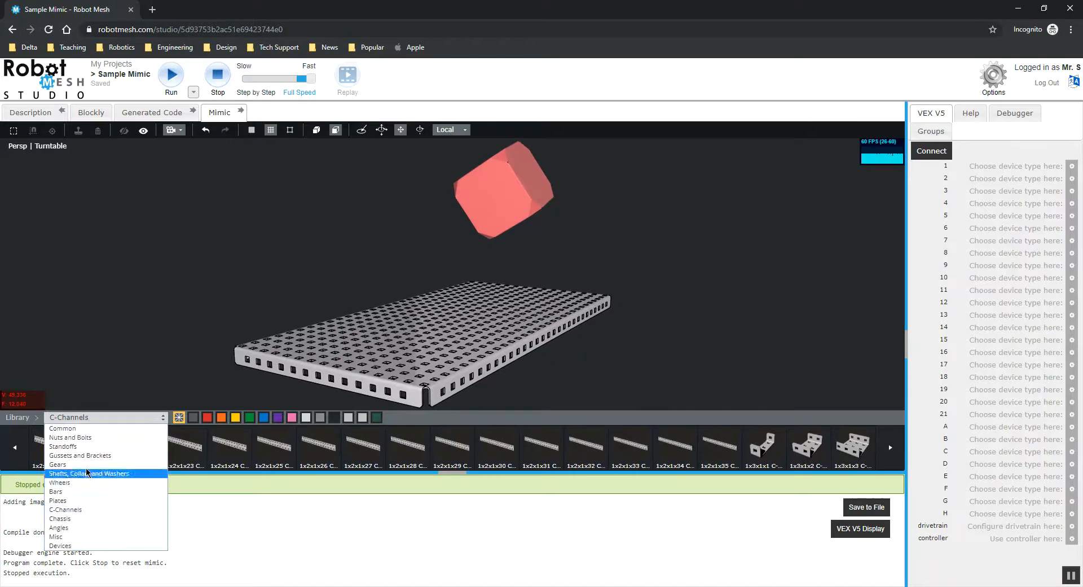
pyautogui.click(159, 315)
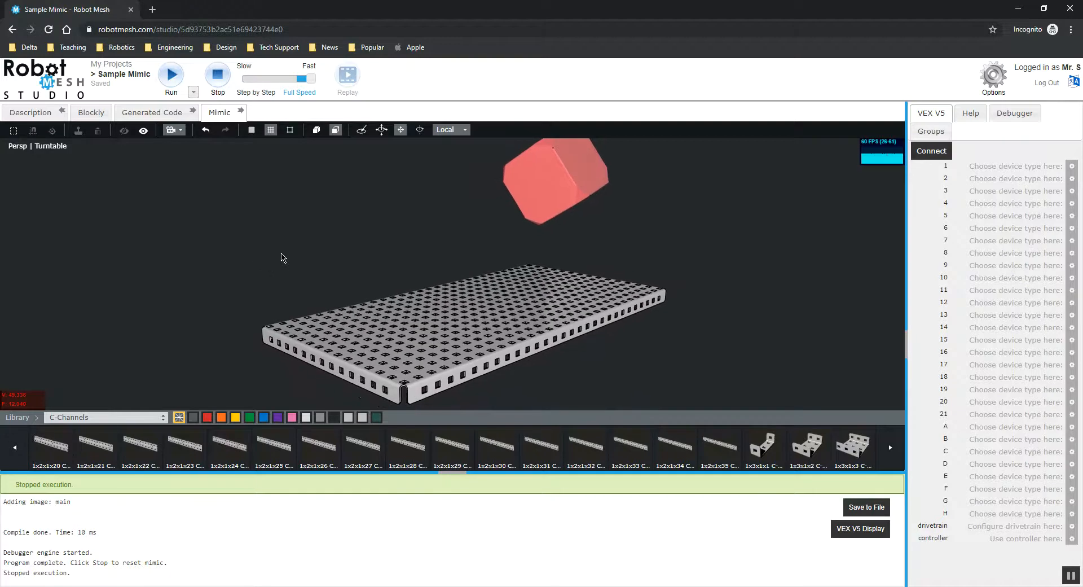
pyautogui.click(104, 420)
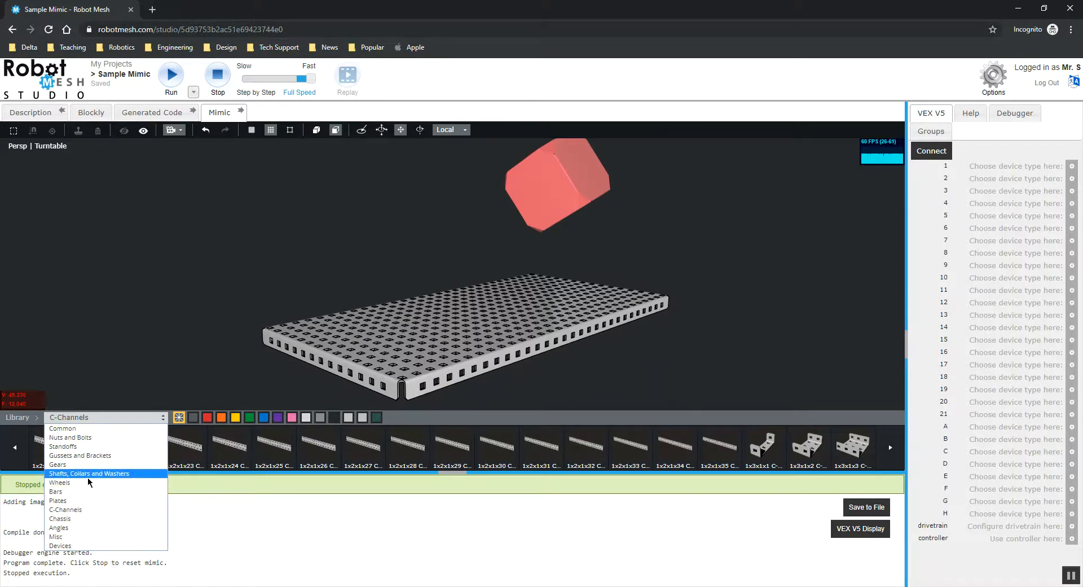
pyautogui.click(100, 518)
# Place a 2x2x2 Angle from the Angles category onto the base plate field.
pyautogui.click(70, 418)
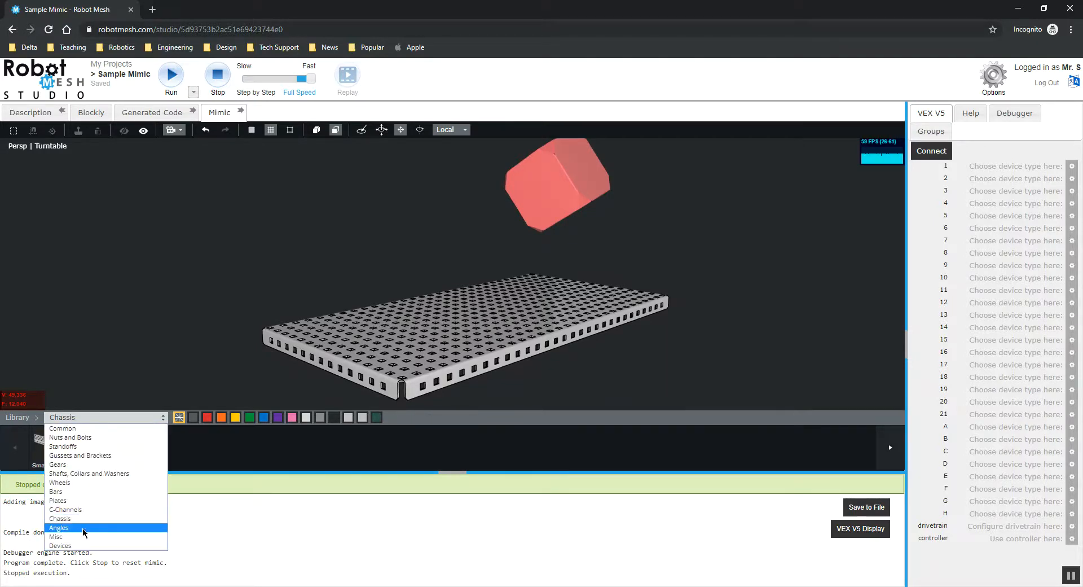
pyautogui.click(84, 529)
pyautogui.moveTo(213, 305); pyautogui.dragTo(244, 300)
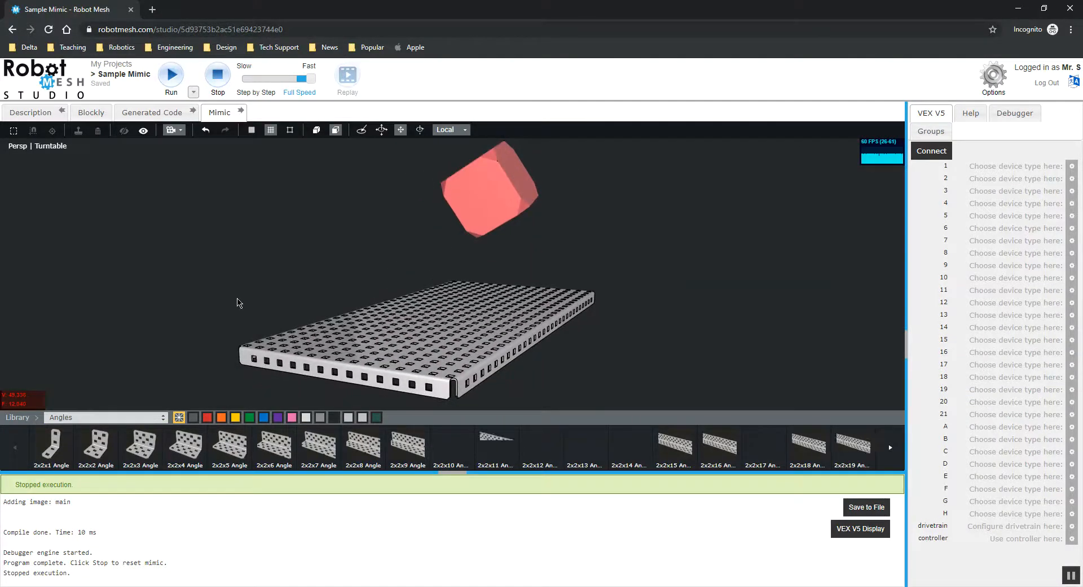
pyautogui.moveTo(321, 269); pyautogui.dragTo(292, 260)
pyautogui.scroll(2, 305, 272)
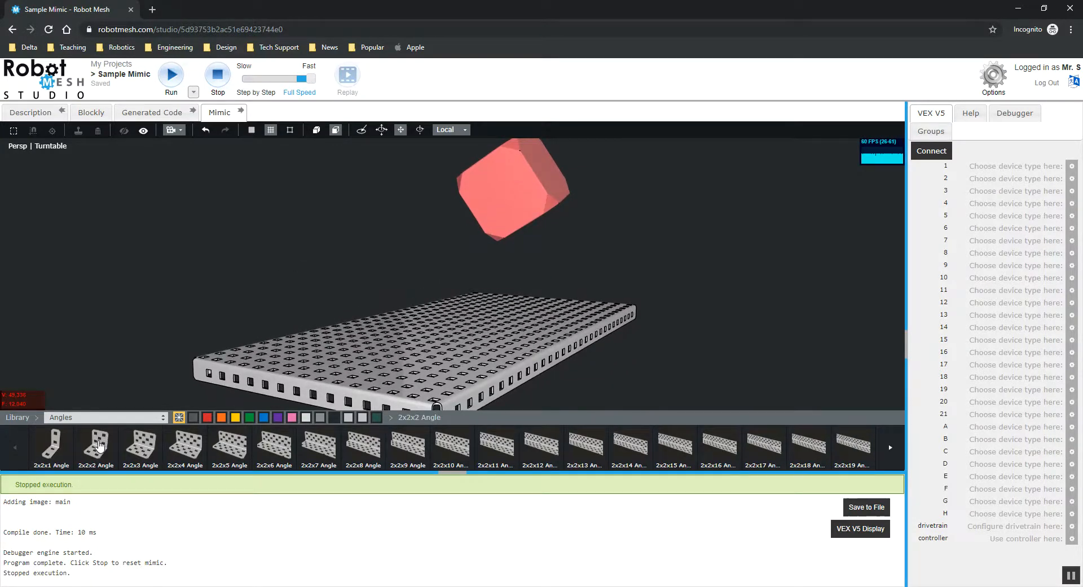
pyautogui.moveTo(408, 364); pyautogui.dragTo(394, 373)
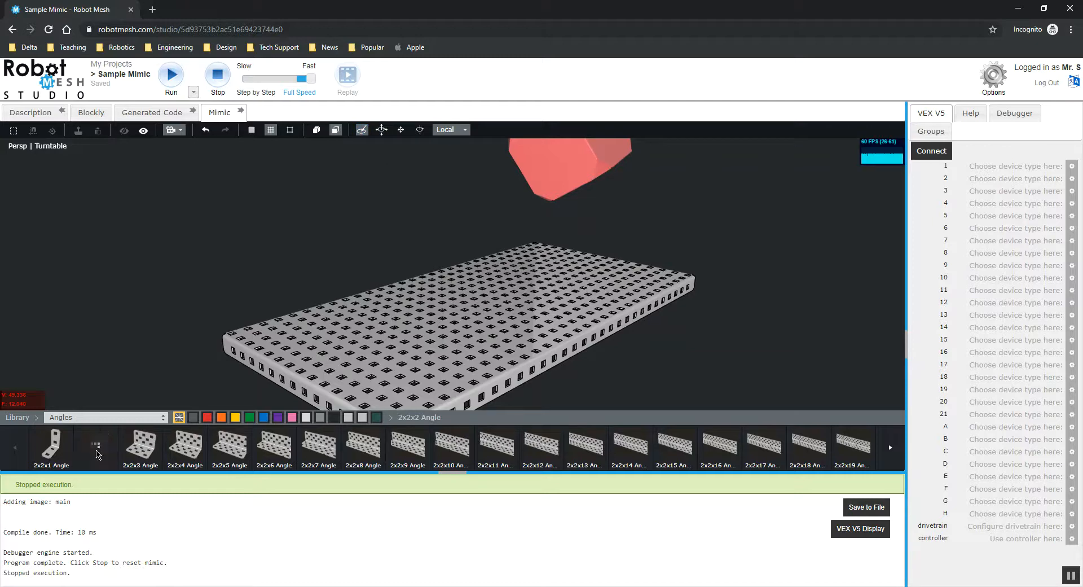
pyautogui.moveTo(97, 453); pyautogui.dragTo(469, 304)
# Move the angle into position on the field with the Move tool.
pyautogui.moveTo(317, 256)
pyautogui.mouseDown()
pyautogui.moveTo(367, 246)
pyautogui.moveTo(313, 260)
pyautogui.mouseUp()
pyautogui.scroll(4, 327, 272)
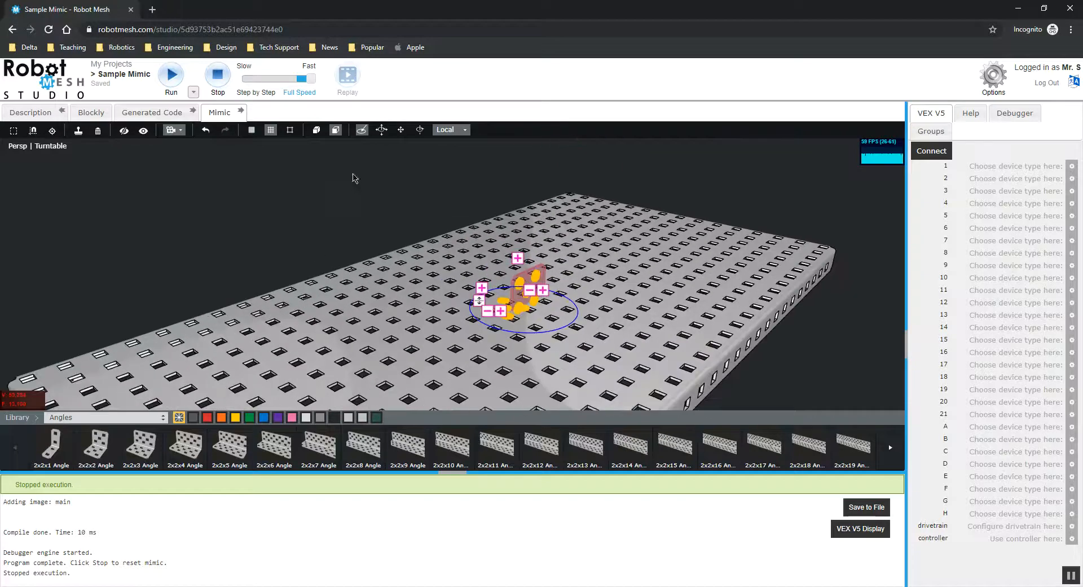
pyautogui.click(400, 133)
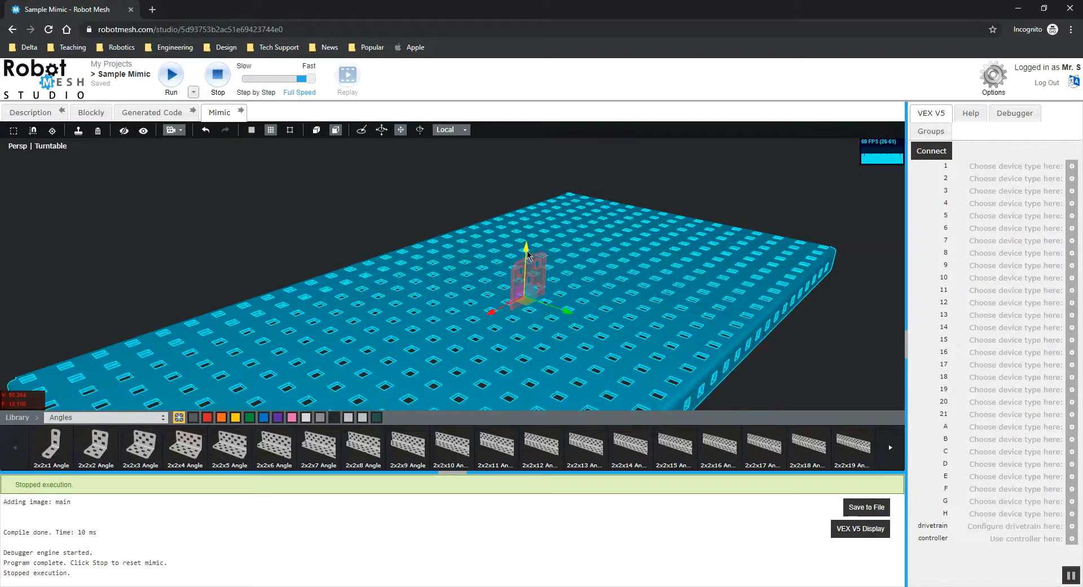
pyautogui.moveTo(527, 241); pyautogui.dragTo(528, 247)
pyautogui.moveTo(528, 248); pyautogui.dragTo(490, 140, button='right')
pyautogui.moveTo(648, 282); pyautogui.dragTo(451, 202, button='right')
pyautogui.click(675, 264)
# Add a 5x2 Plate from the Plates category to the field near the angle.
pyautogui.click(132, 417)
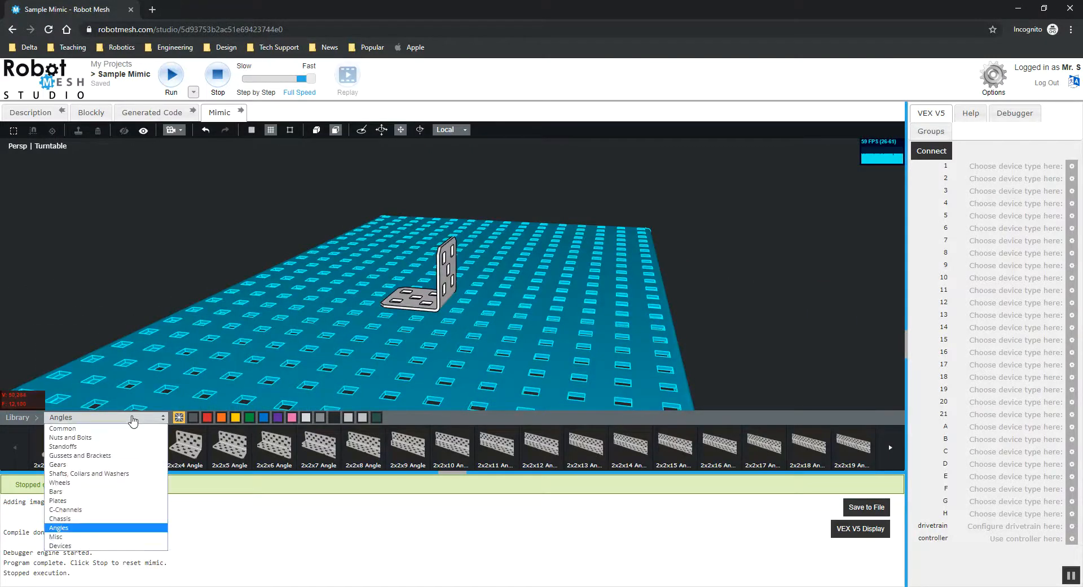
pyautogui.click(67, 500)
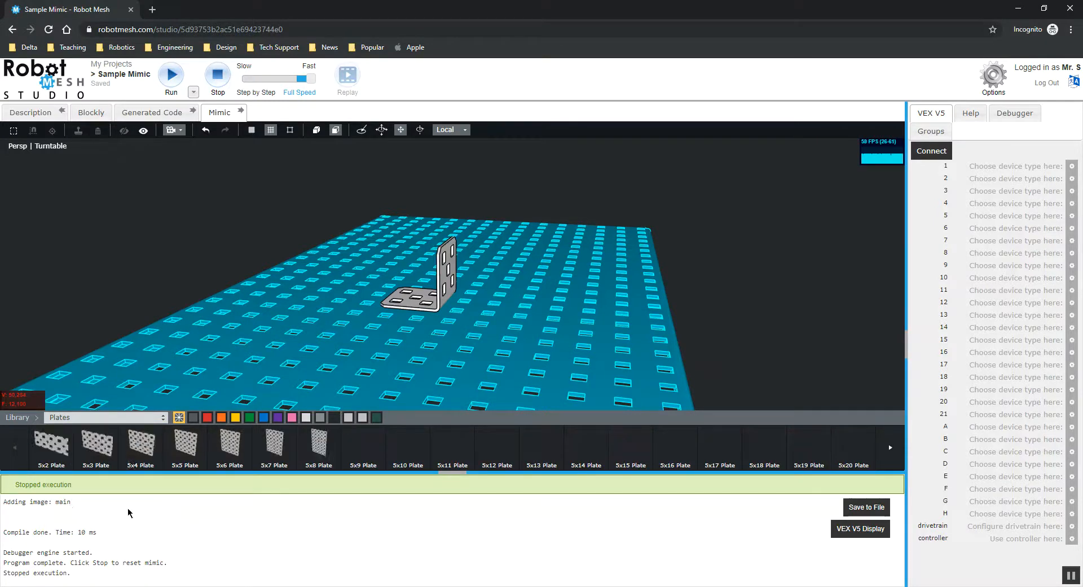
pyautogui.click(48, 450)
pyautogui.moveTo(451, 244); pyautogui.dragTo(456, 210)
pyautogui.moveTo(683, 244); pyautogui.dragTo(454, 254)
pyautogui.moveTo(485, 205); pyautogui.dragTo(395, 138)
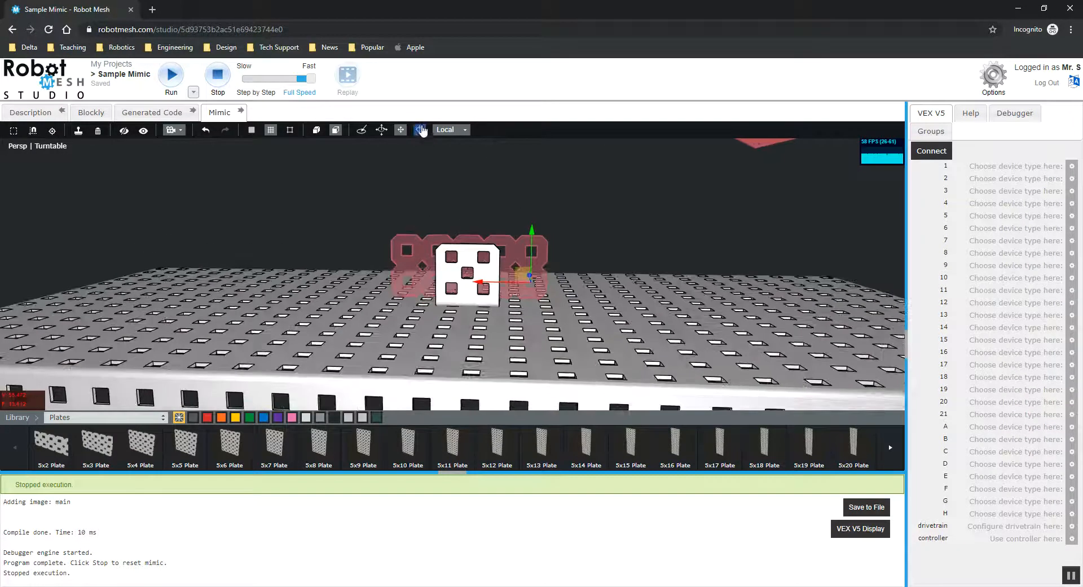
# Rotate the plate upright and move it beside the angle's vertical flange.
pyautogui.click(421, 130)
pyautogui.moveTo(505, 237); pyautogui.dragTo(560, 226)
pyautogui.click(560, 225)
pyautogui.click(400, 131)
pyautogui.moveTo(577, 284); pyautogui.dragTo(503, 283)
pyautogui.moveTo(569, 195); pyautogui.dragTo(390, 289)
pyautogui.moveTo(270, 309); pyautogui.dragTo(324, 305)
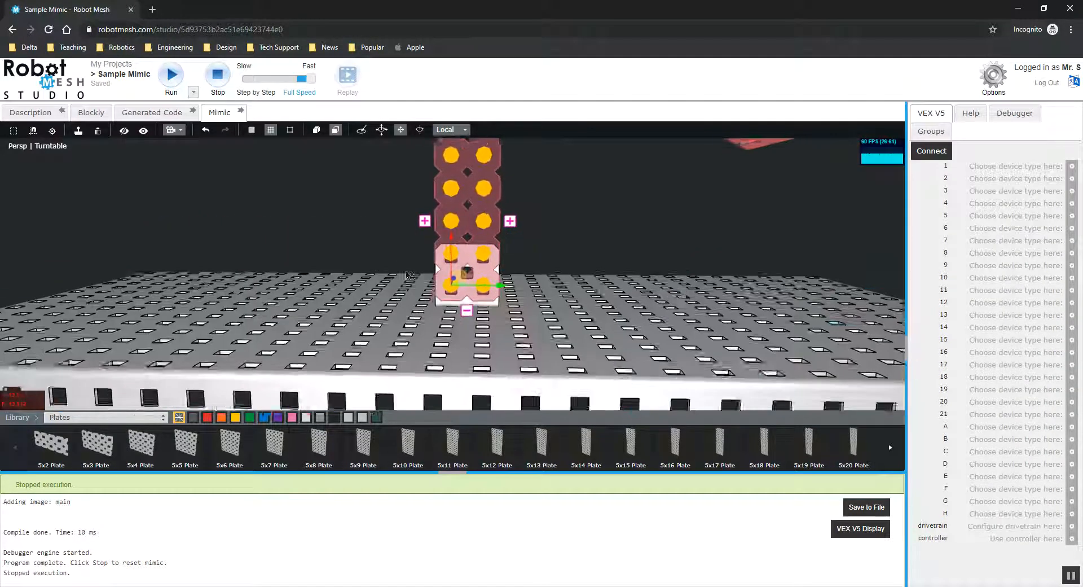
# Move the upright plate flush against the angle's vertical flange.
pyautogui.scroll(3, 442, 267)
pyautogui.moveTo(448, 249); pyautogui.dragTo(447, 255)
pyautogui.click(679, 227)
pyautogui.moveTo(615, 245); pyautogui.dragTo(404, 288)
pyautogui.scroll(3, 409, 269)
pyautogui.click(426, 220)
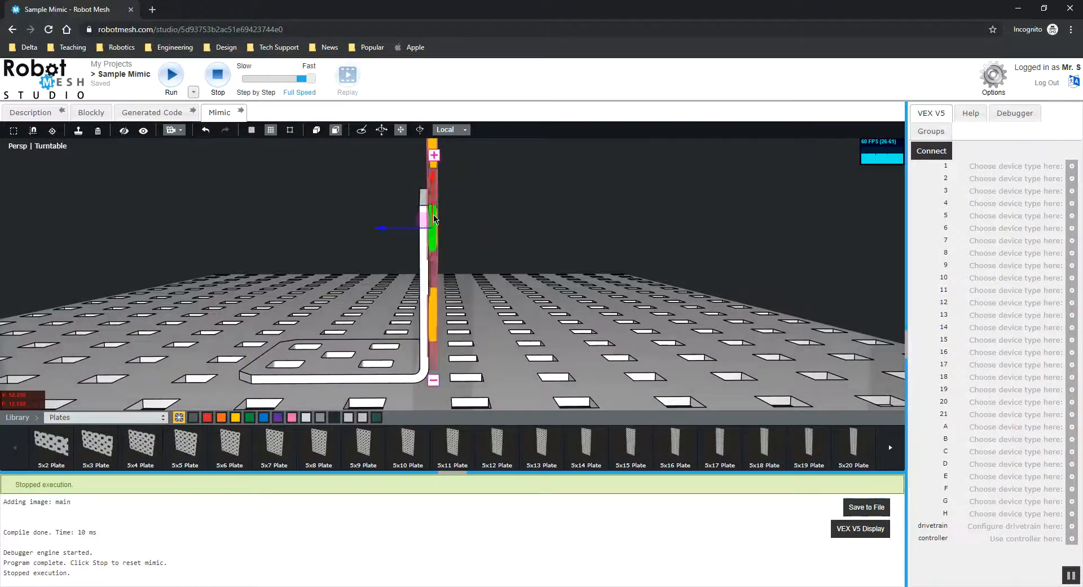
pyautogui.moveTo(517, 223); pyautogui.dragTo(324, 162)
pyautogui.click(324, 163)
pyautogui.moveTo(367, 191); pyautogui.dragTo(430, 198)
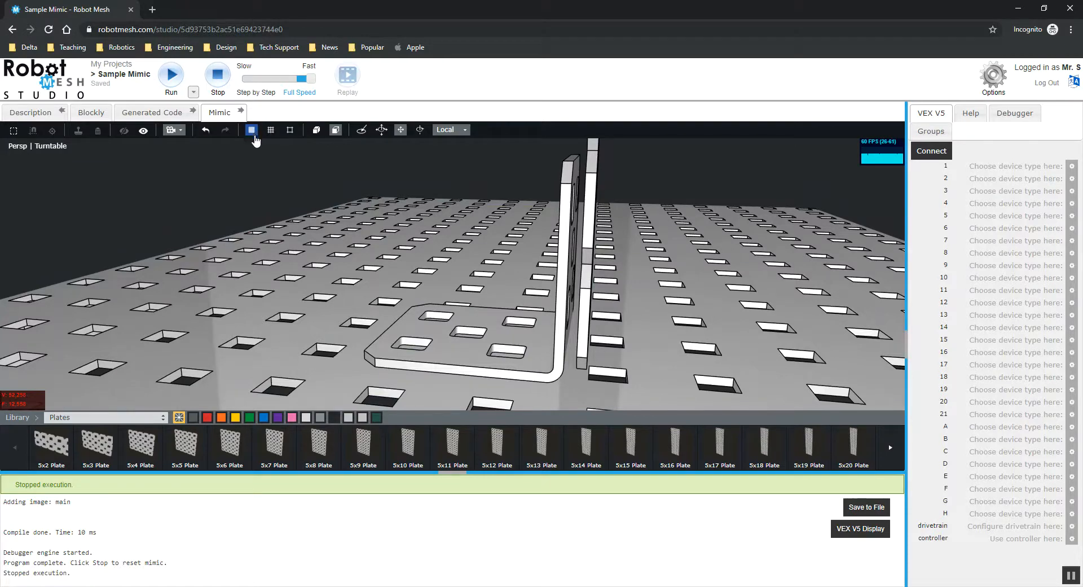
# Fine-tune the plate's position against the angle.
pyautogui.click(590, 186)
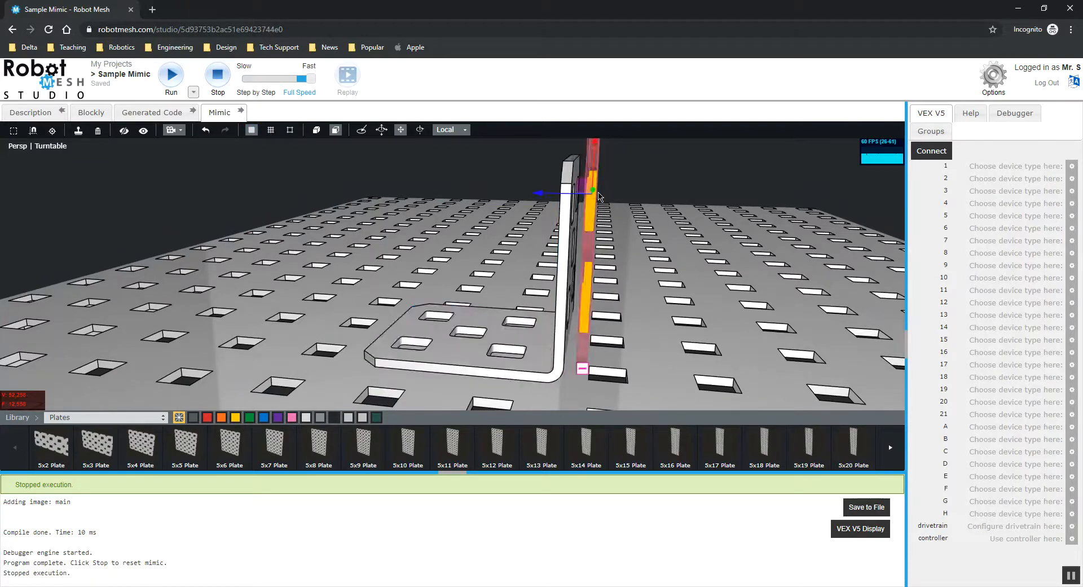
pyautogui.moveTo(569, 197); pyautogui.dragTo(560, 198)
pyautogui.moveTo(707, 154); pyautogui.dragTo(690, 186)
pyautogui.click(665, 184)
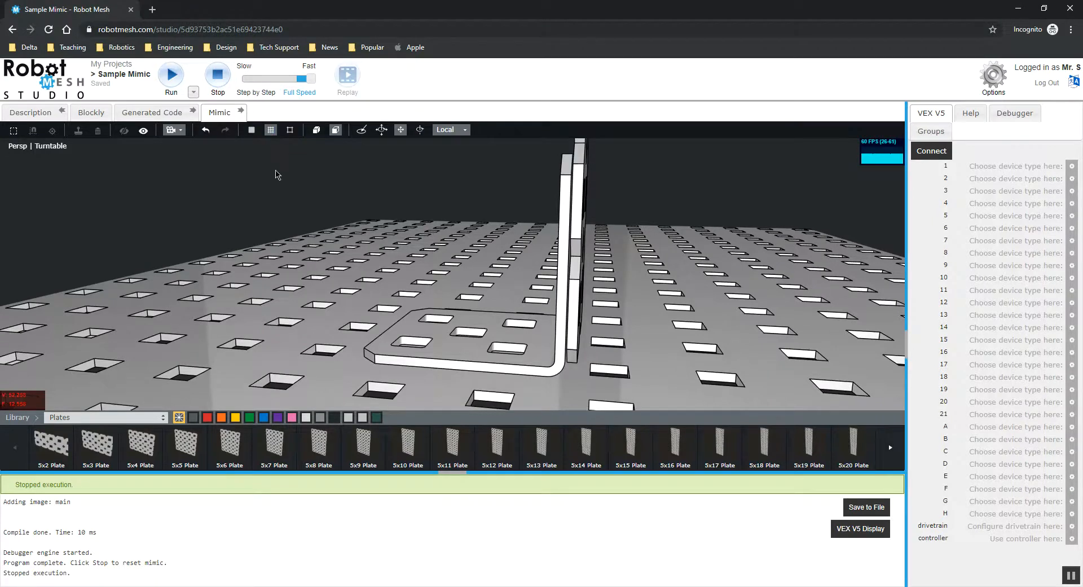
# Run the mimic simulation.
pyautogui.scroll(-2, 366, 194)
pyautogui.moveTo(546, 204); pyautogui.dragTo(649, 210, button='middle')
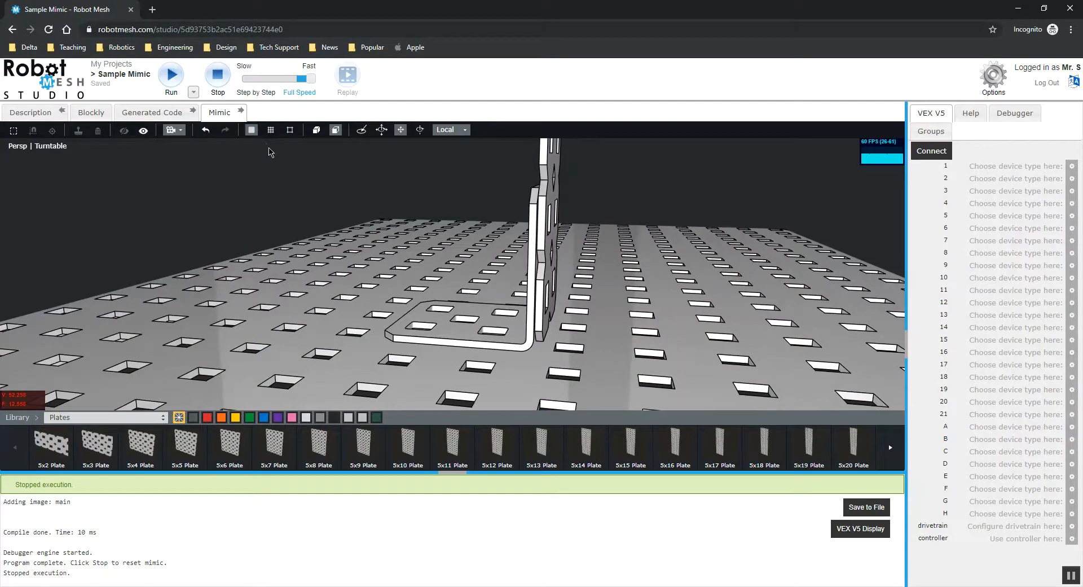
pyautogui.moveTo(291, 190); pyautogui.dragTo(346, 243, button='middle')
pyautogui.scroll(-5, 430, 213)
pyautogui.click(169, 83)
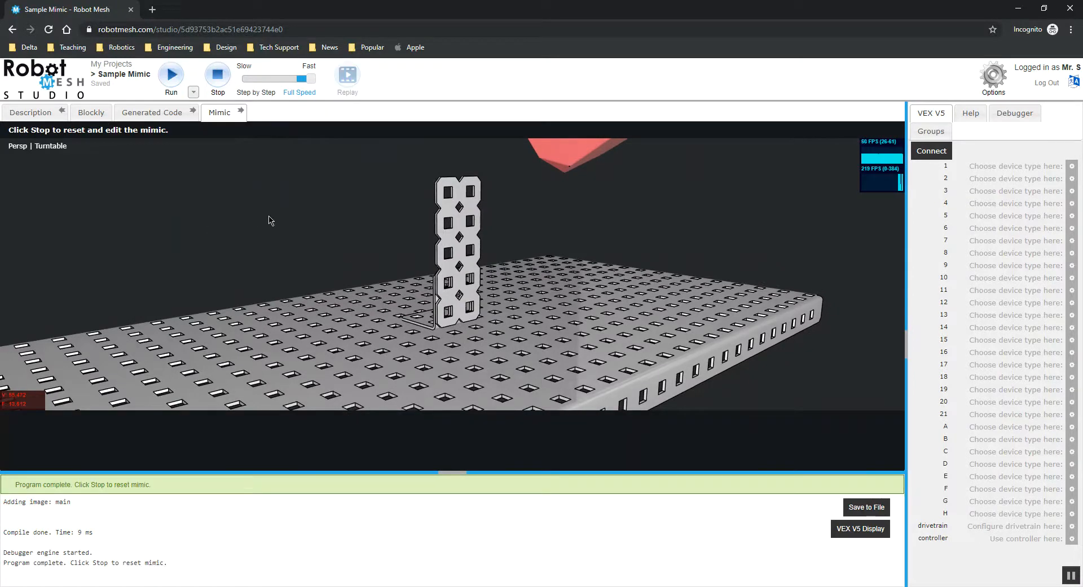
# Inspect the plate and angle during the simulation, then stop it.
pyautogui.moveTo(272, 241)
pyautogui.mouseDown(button='middle')
pyautogui.moveTo(604, 239)
pyautogui.moveTo(287, 240)
pyautogui.mouseUp(button='middle')
pyautogui.scroll(2, 428, 268)
pyautogui.scroll(6, 429, 268)
pyautogui.moveTo(489, 319); pyautogui.dragTo(372, 191, button='middle')
pyautogui.scroll(-4, 517, 289)
pyautogui.click(218, 74)
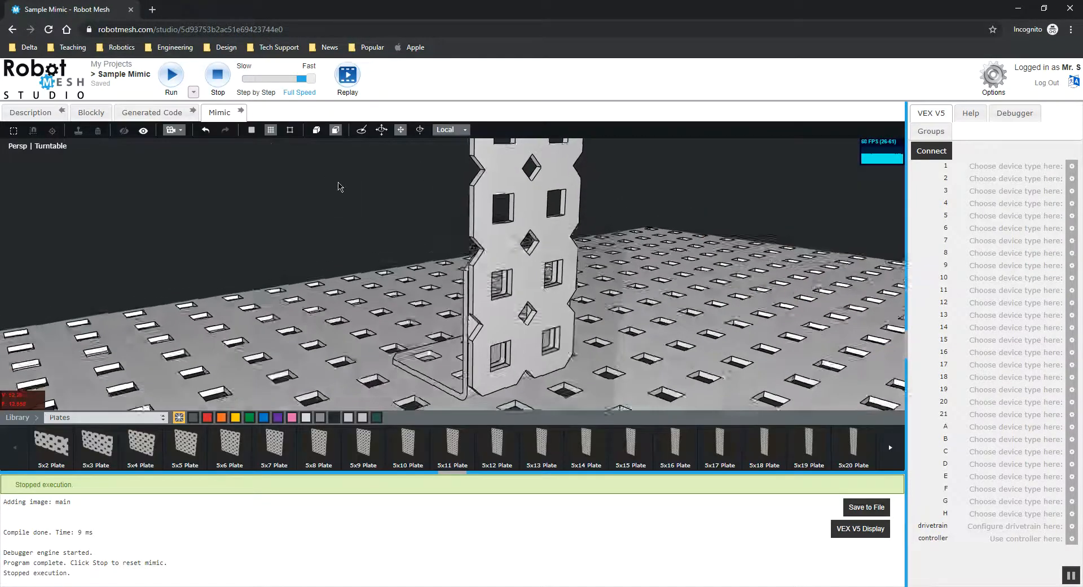
# Place a 0.250" Screw from Nuts and Bolts into a hole of the upright plate.
pyautogui.click(86, 418)
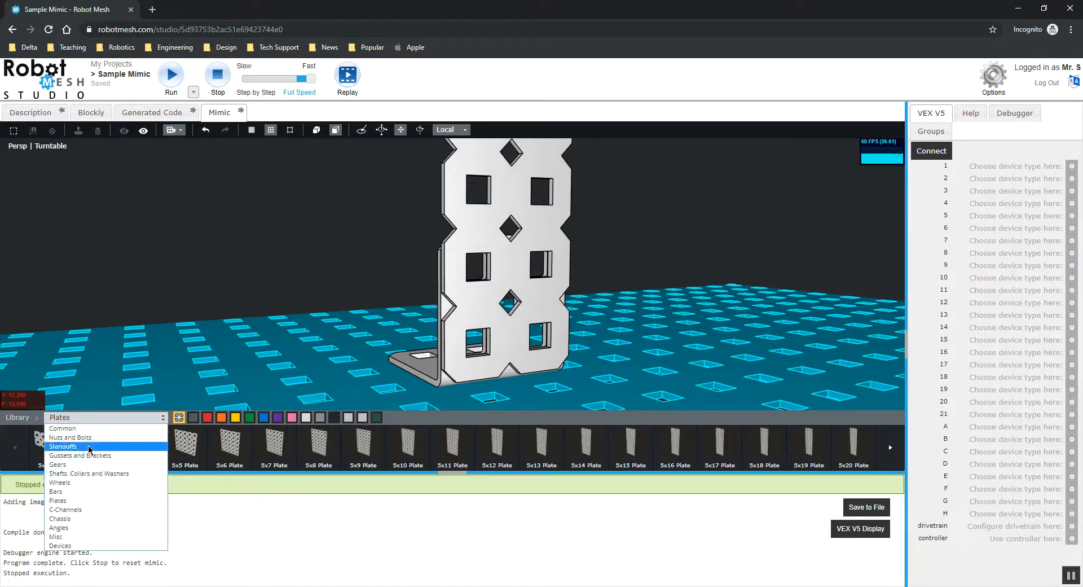
pyautogui.click(68, 437)
pyautogui.moveTo(290, 267); pyautogui.dragTo(263, 262)
pyautogui.scroll(3, 287, 277)
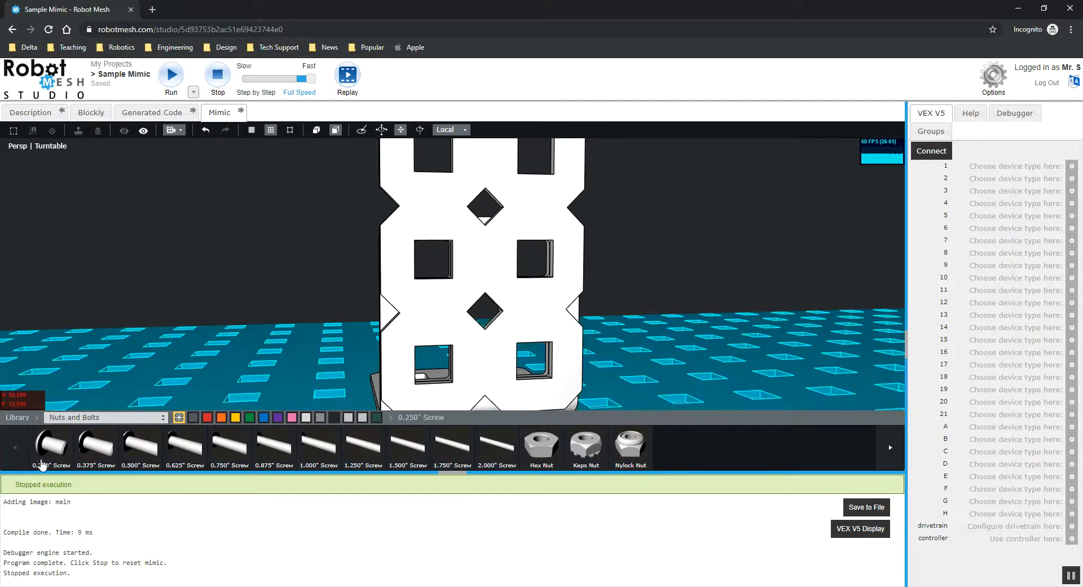
pyautogui.moveTo(271, 259)
pyautogui.mouseDown()
pyautogui.moveTo(306, 261)
pyautogui.moveTo(273, 268)
pyautogui.mouseUp()
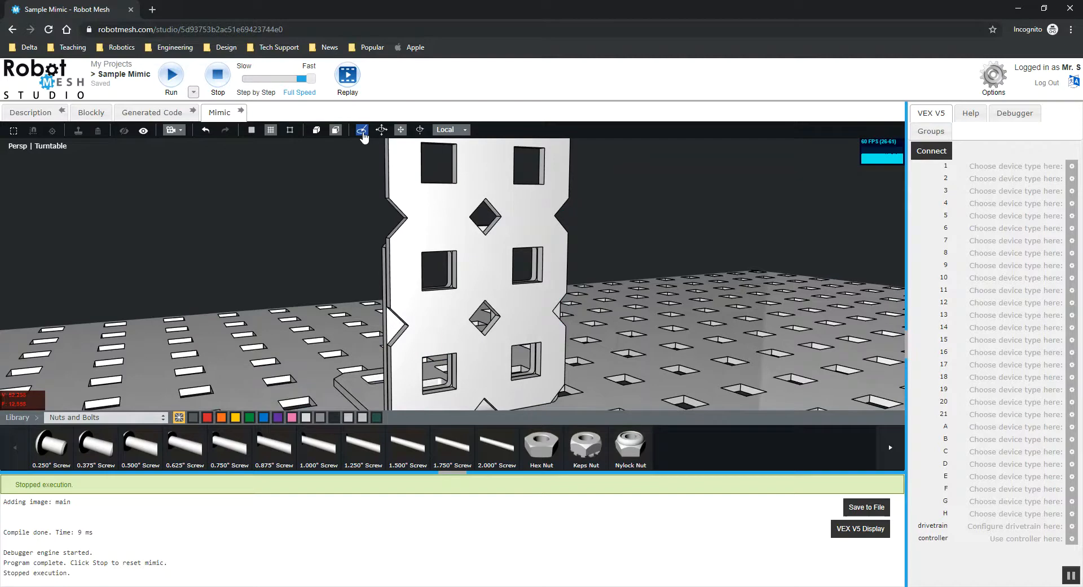
pyautogui.click(51, 453)
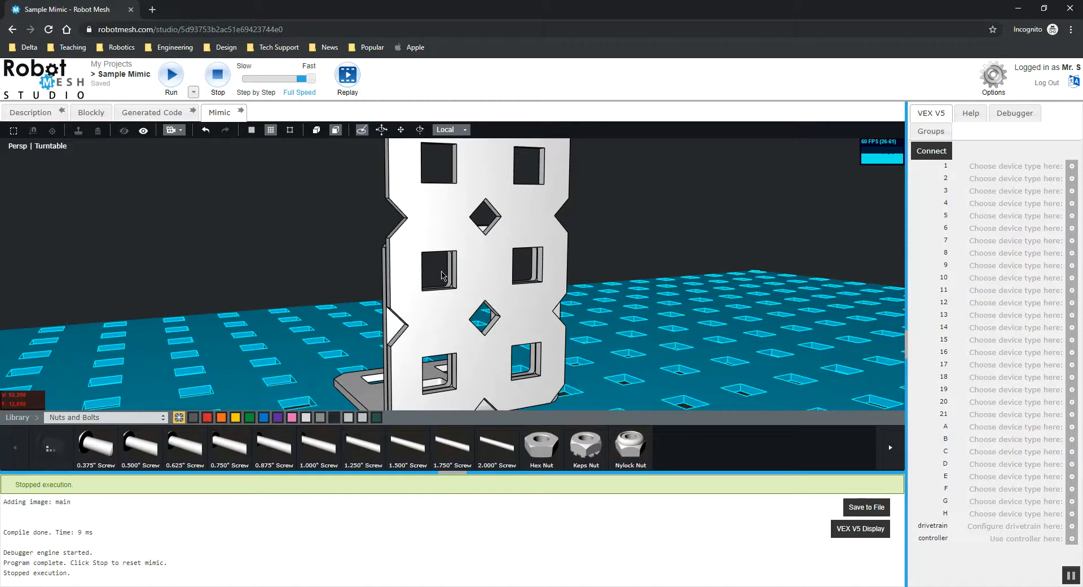
pyautogui.click(441, 276)
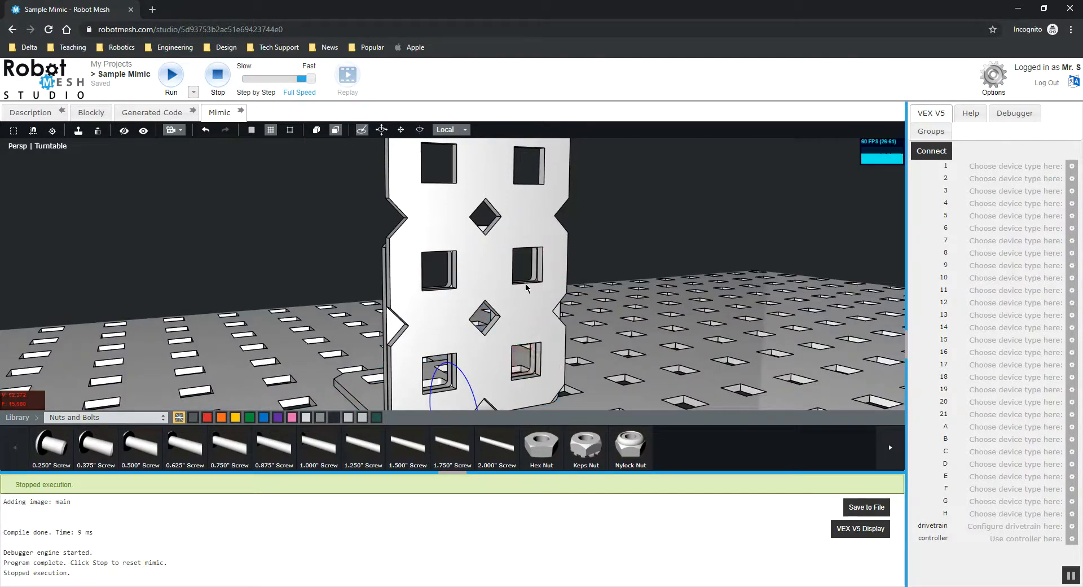
# Move the 0.250" screw so it passes through the upright plate's hole and into the angle.
pyautogui.click(439, 278)
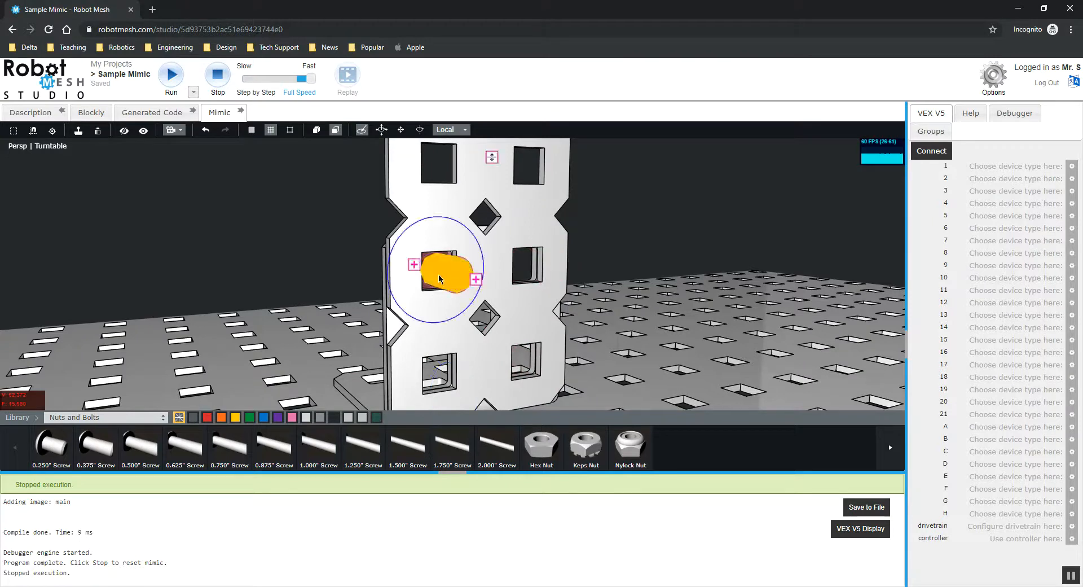
pyautogui.click(264, 228)
pyautogui.moveTo(253, 228); pyautogui.dragTo(496, 227)
pyautogui.click(580, 248)
pyautogui.moveTo(416, 181); pyautogui.dragTo(361, 180)
pyautogui.click(685, 163)
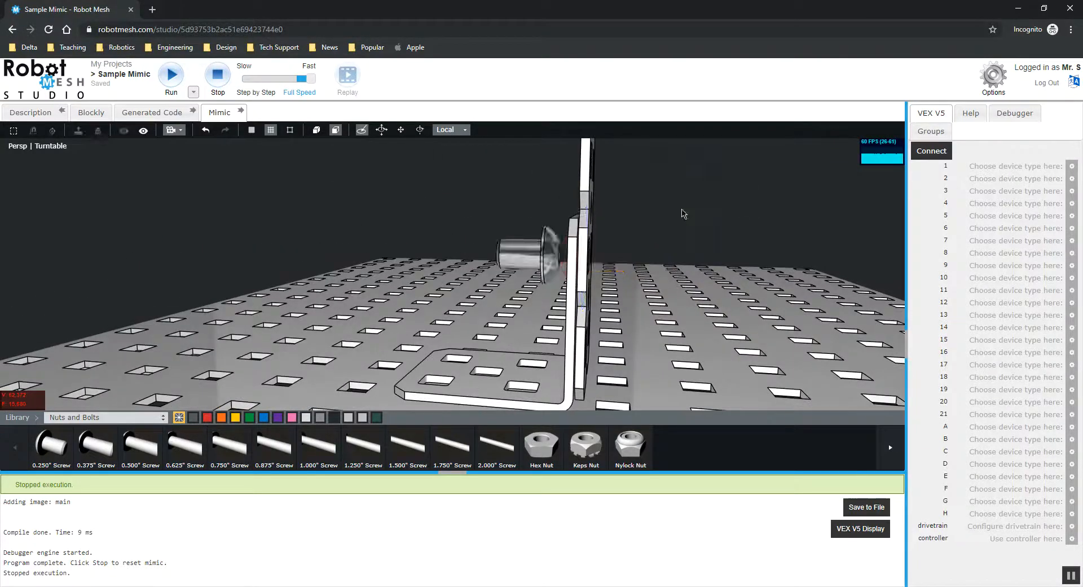
pyautogui.click(518, 257)
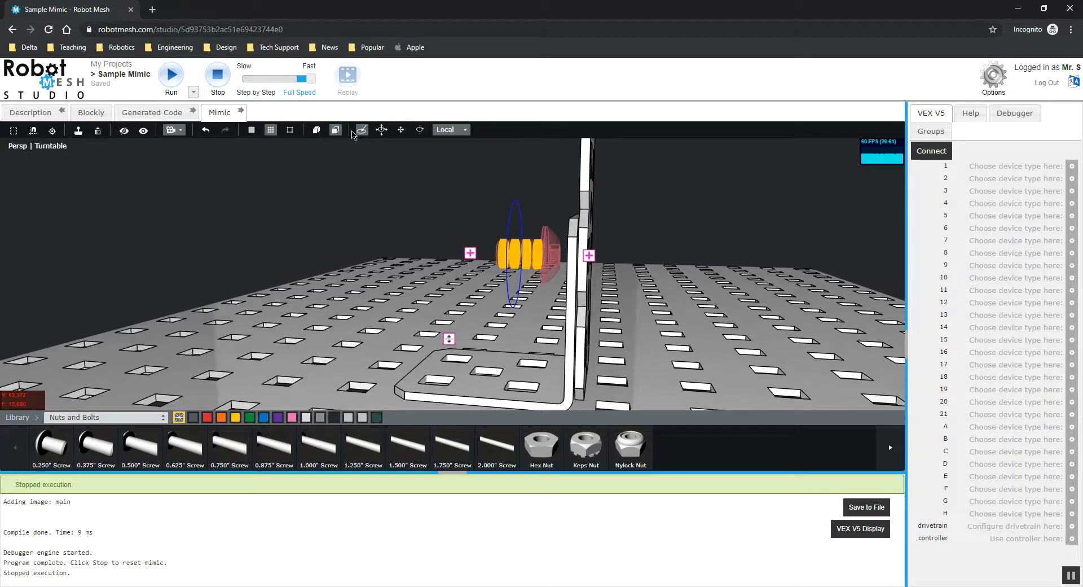
pyautogui.click(398, 134)
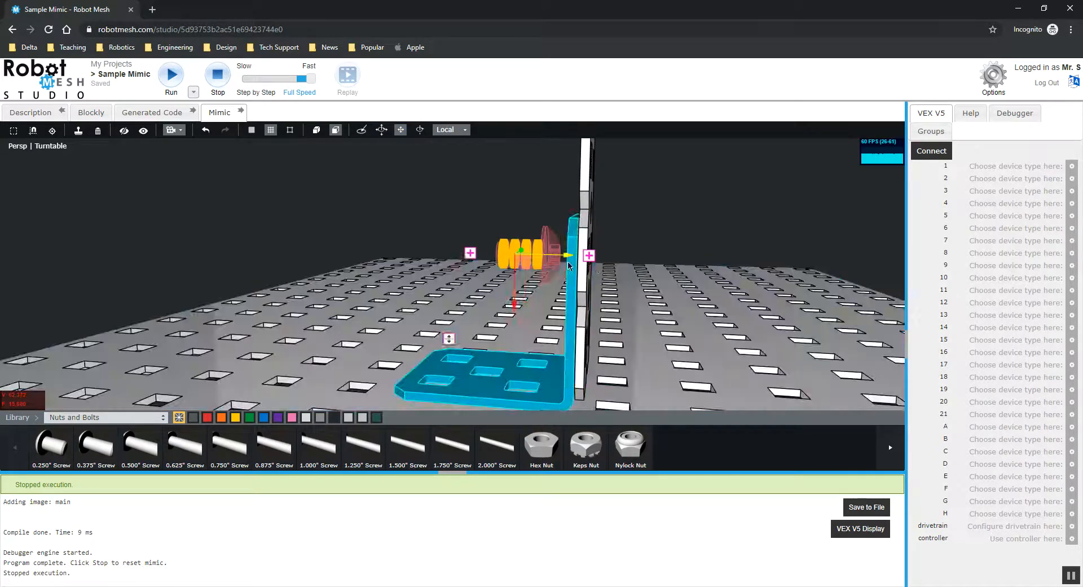
pyautogui.click(622, 268)
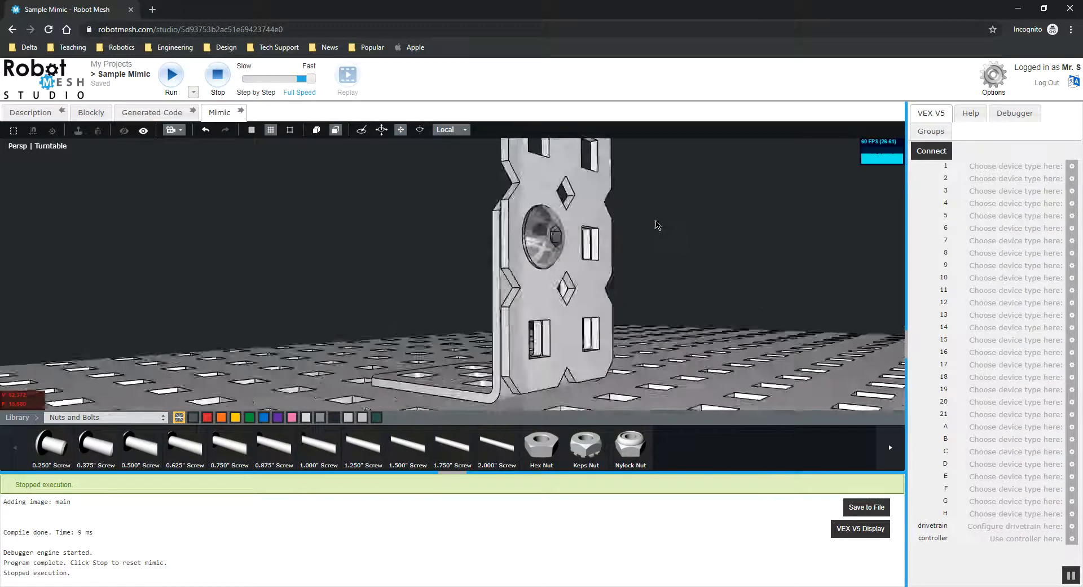
# Place a second 0.250" Screw into a lower hole of the upright plate and seat it through the angle.
pyautogui.click(45, 451)
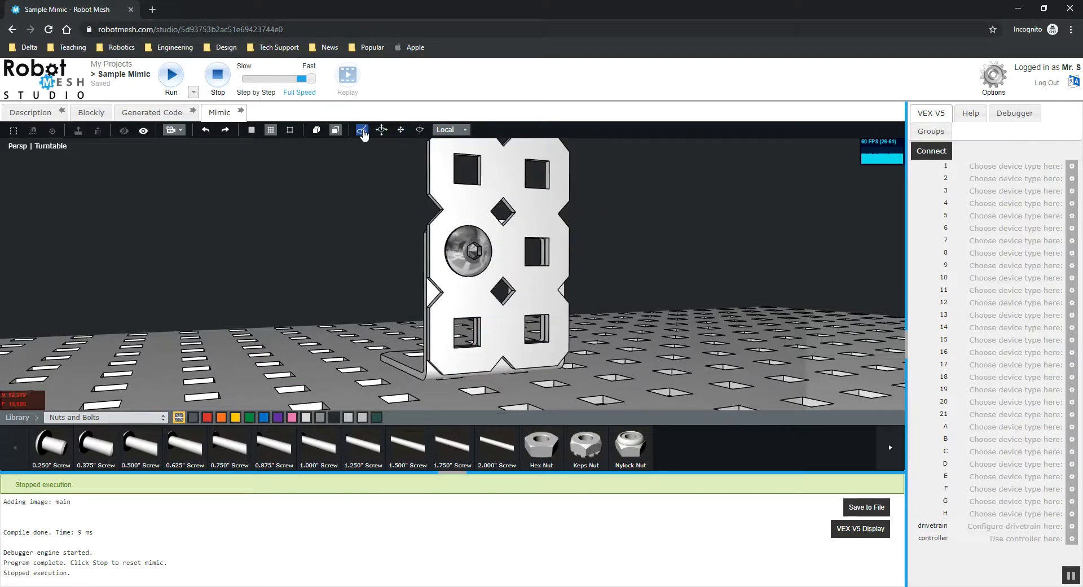
pyautogui.scroll(3, 379, 285)
pyautogui.moveTo(52, 451); pyautogui.dragTo(528, 387)
pyautogui.moveTo(577, 341); pyautogui.dragTo(583, 348)
pyautogui.moveTo(653, 297); pyautogui.dragTo(761, 291)
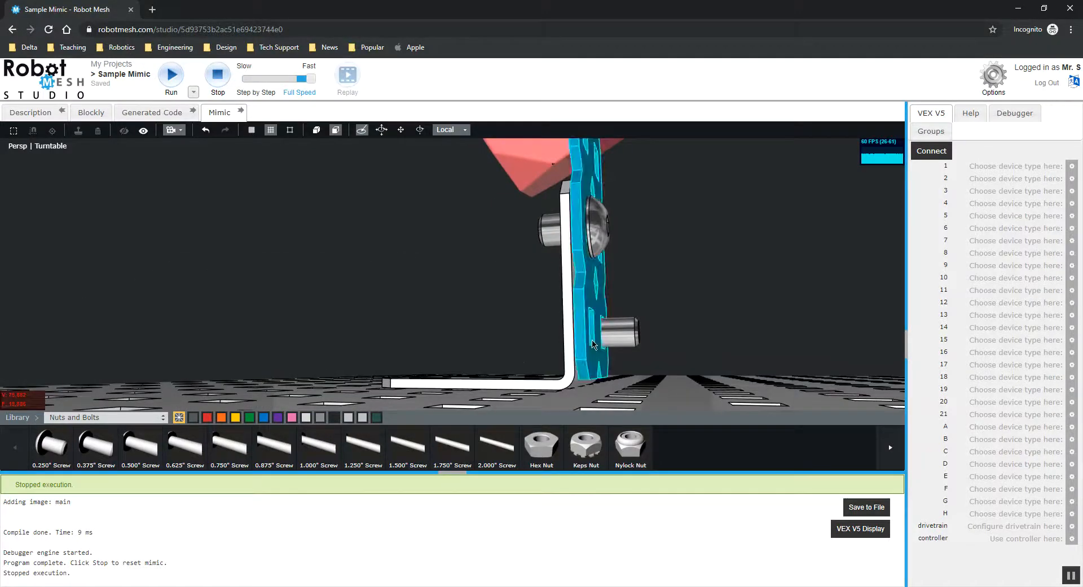
pyautogui.click(617, 337)
pyautogui.click(492, 203)
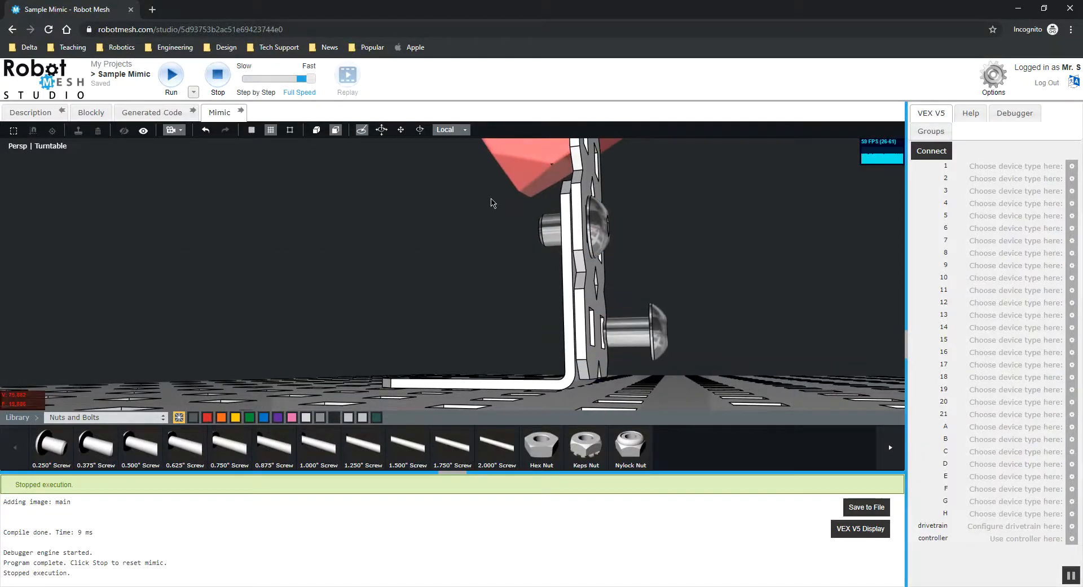
pyautogui.click(656, 329)
pyautogui.moveTo(687, 296); pyautogui.dragTo(691, 289)
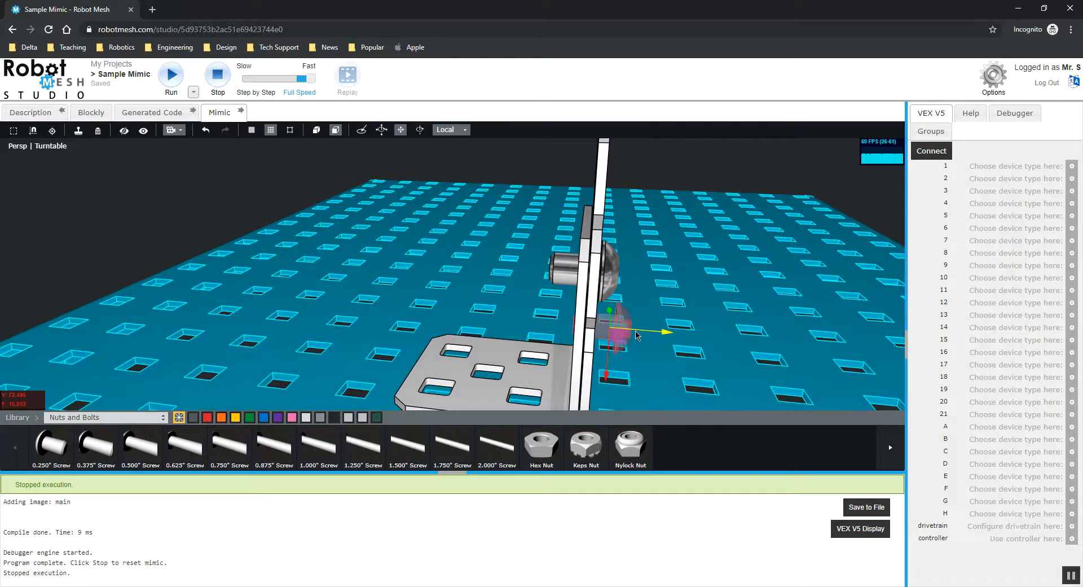
pyautogui.moveTo(727, 163); pyautogui.dragTo(648, 166)
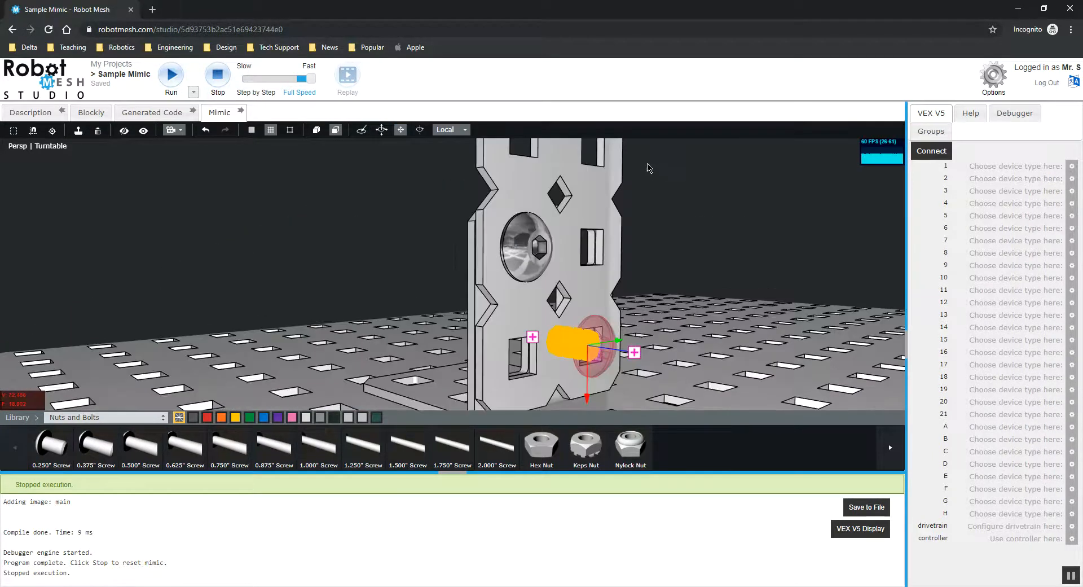
pyautogui.moveTo(744, 229); pyautogui.dragTo(612, 232)
pyautogui.scroll(-3, 658, 239)
# Run the simulation, inspect the screwed plate and angle, and stop it.
pyautogui.click(171, 75)
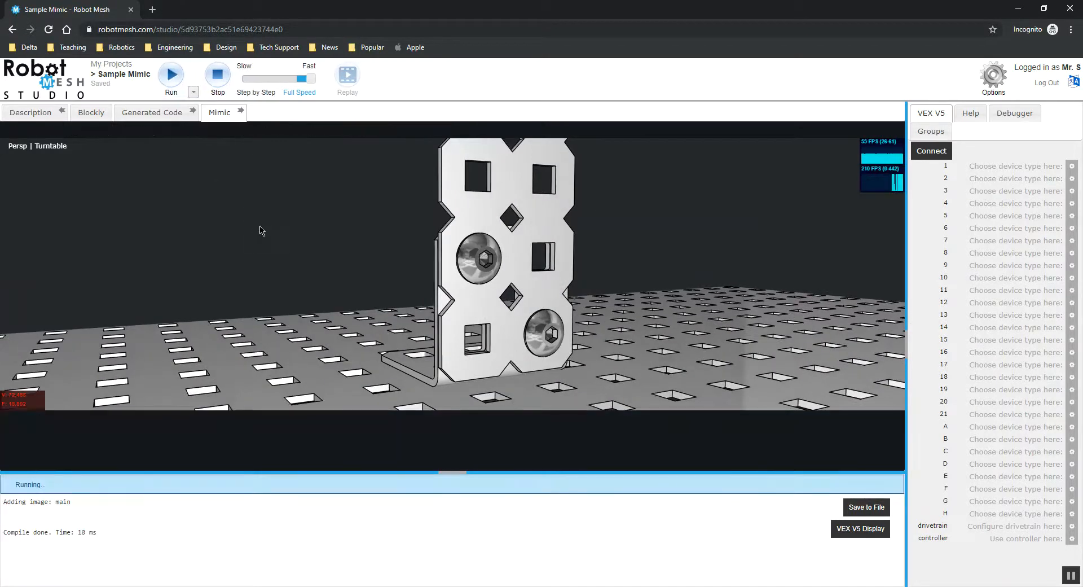
pyautogui.moveTo(335, 231); pyautogui.dragTo(285, 111)
pyautogui.click(216, 86)
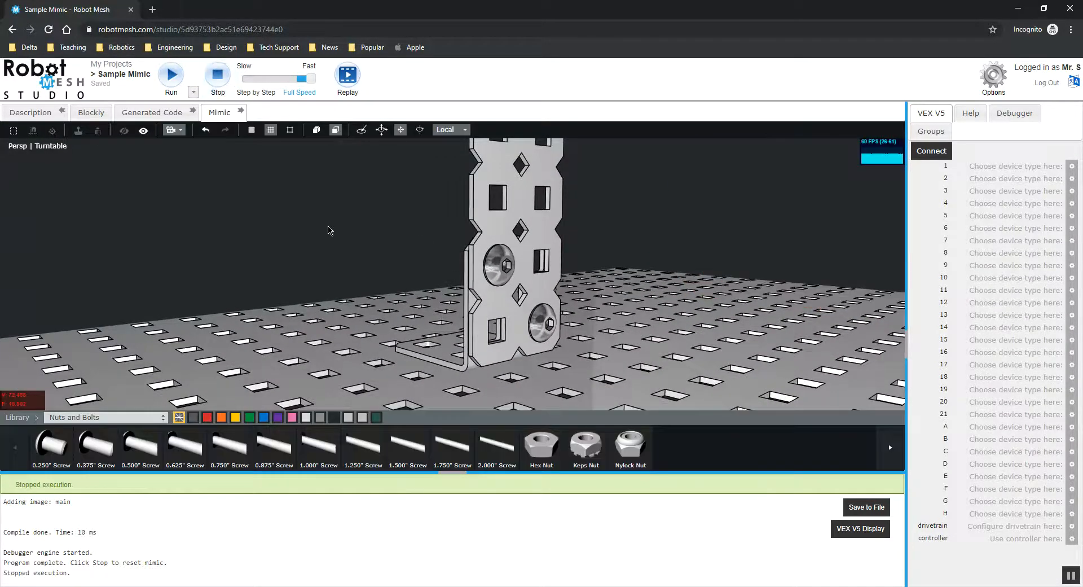
# Switch the library to Common and place a V5 Motor on the field near the plate.
pyautogui.moveTo(247, 193); pyautogui.dragTo(286, 305)
pyautogui.click(82, 418)
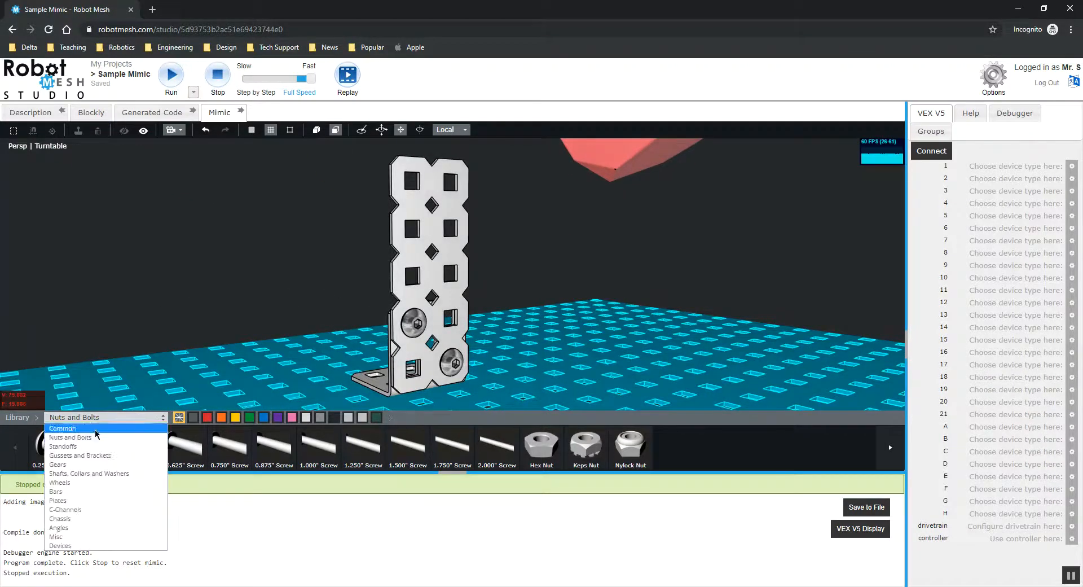
pyautogui.click(79, 428)
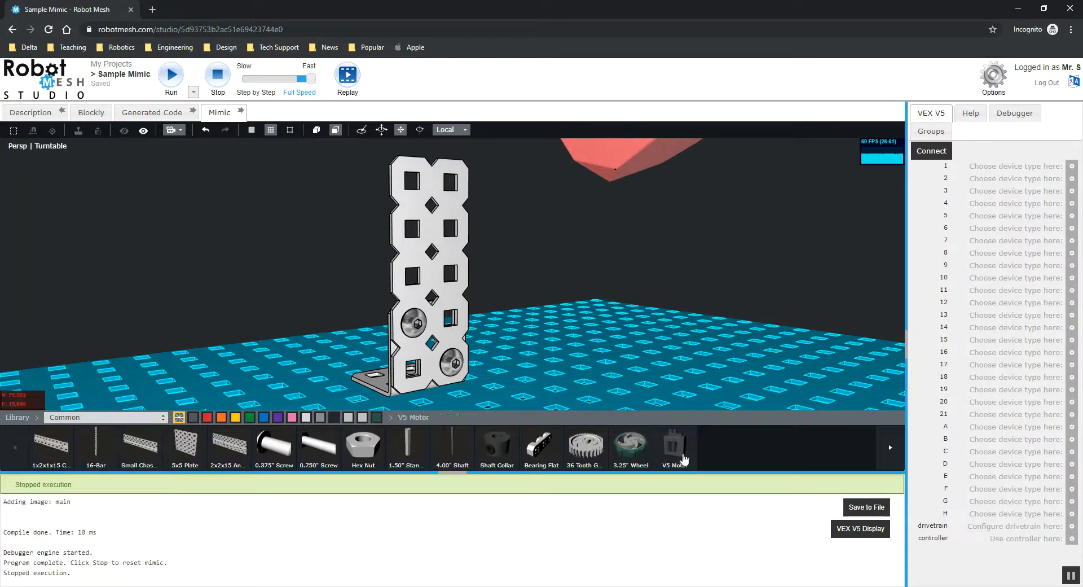
pyautogui.moveTo(310, 223); pyautogui.dragTo(345, 232)
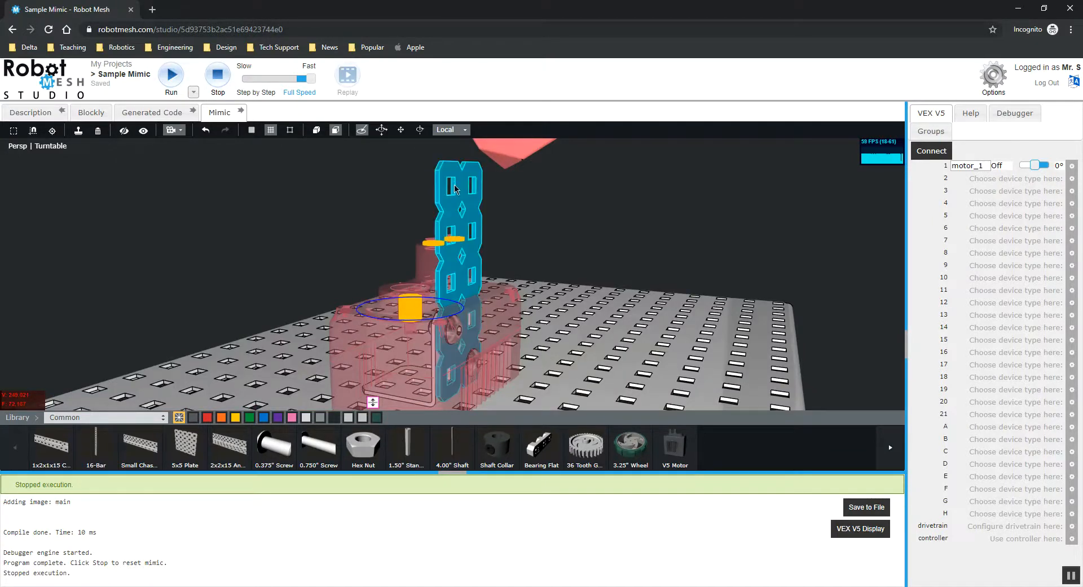
pyautogui.moveTo(457, 285); pyautogui.dragTo(552, 243)
pyautogui.moveTo(381, 260); pyautogui.dragTo(383, 159)
pyautogui.scroll(-1, 480, 230)
pyautogui.moveTo(481, 230); pyautogui.dragTo(672, 245)
pyautogui.moveTo(496, 218); pyautogui.dragTo(394, 199)
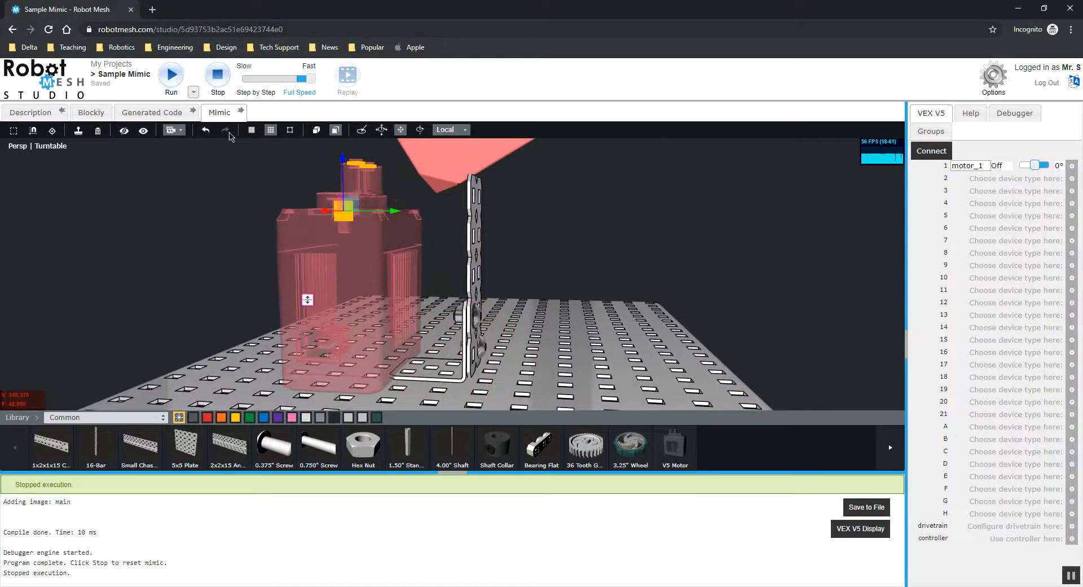
# Rotate the V5 motor 90° so its shaft face points toward the upright plate.
pyautogui.click(420, 130)
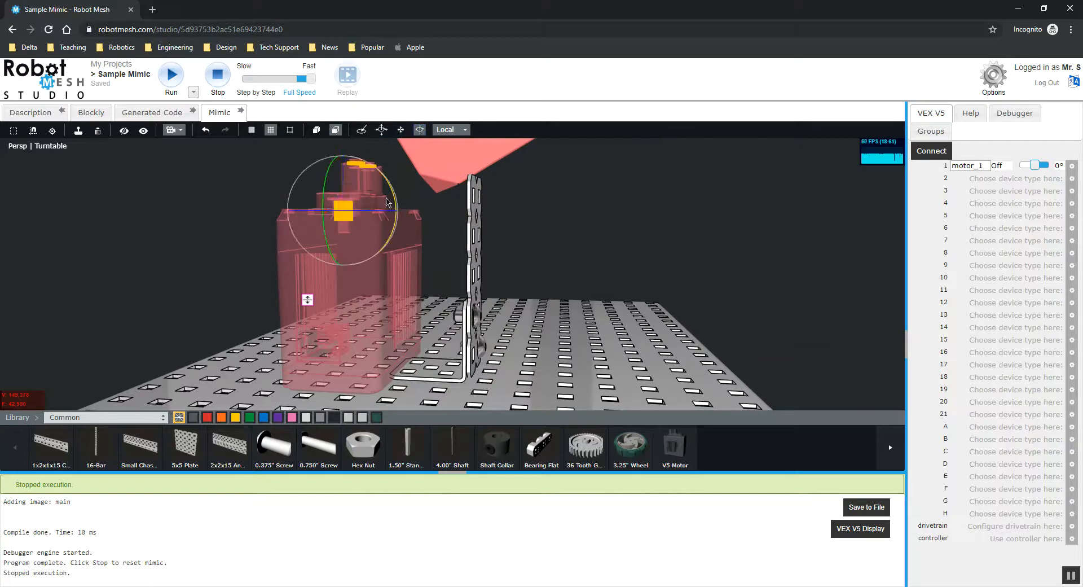
pyautogui.moveTo(380, 175); pyautogui.dragTo(426, 272)
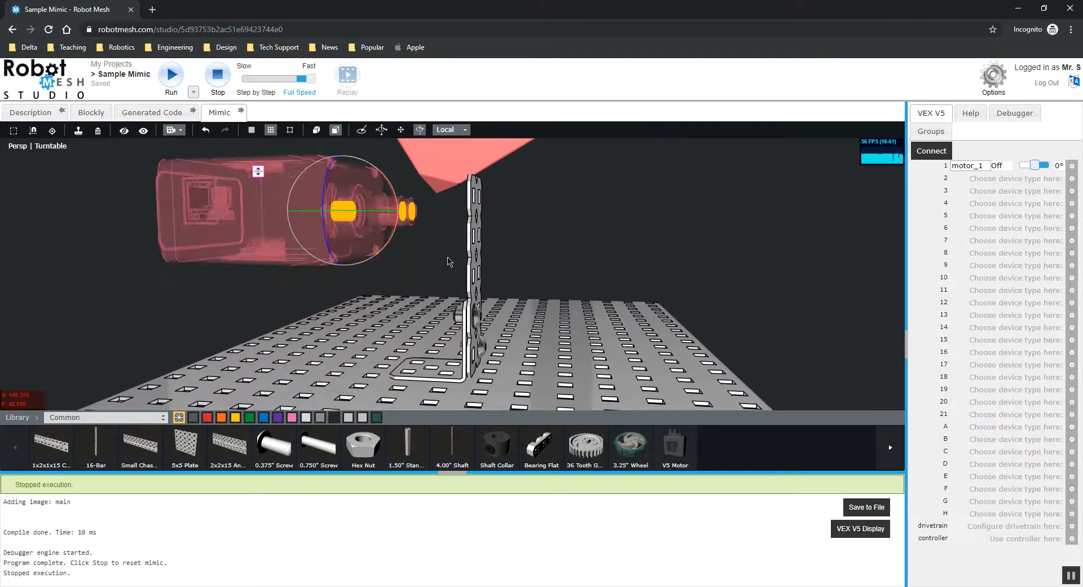
pyautogui.moveTo(550, 223); pyautogui.dragTo(423, 226, button='middle')
pyautogui.moveTo(321, 173); pyautogui.dragTo(390, 165)
pyautogui.moveTo(341, 189); pyautogui.dragTo(458, 190, button='middle')
# Move the V5 motor behind the upright plate, lining its mounting holes up with the plate's holes.
pyautogui.click(401, 129)
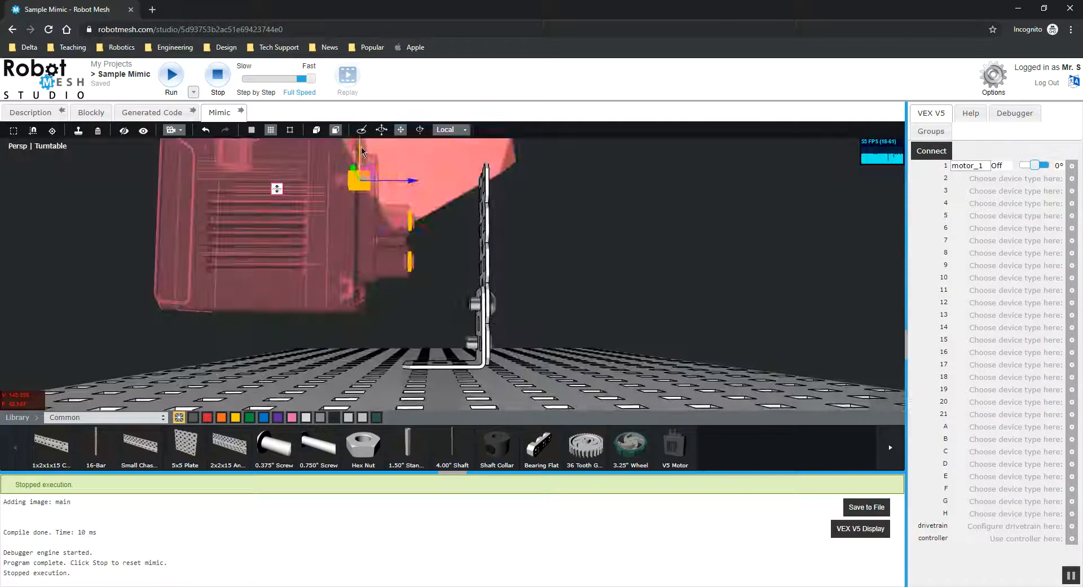
pyautogui.moveTo(406, 177); pyautogui.dragTo(478, 180)
pyautogui.moveTo(564, 213); pyautogui.dragTo(367, 220, button='middle')
pyautogui.moveTo(327, 205); pyautogui.dragTo(346, 205)
pyautogui.scroll(3, 296, 219)
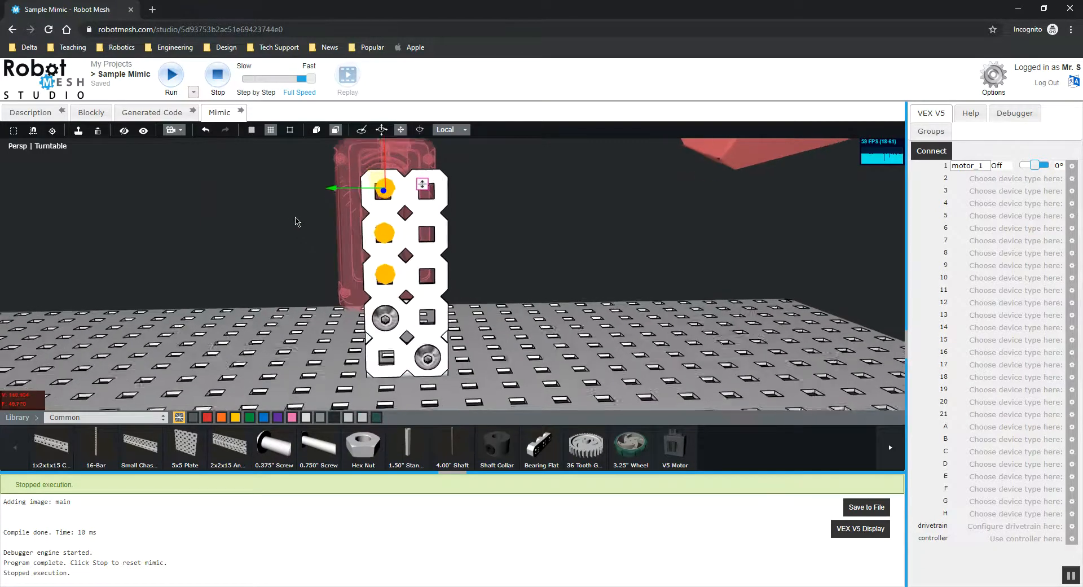
pyautogui.moveTo(381, 152); pyautogui.dragTo(380, 156)
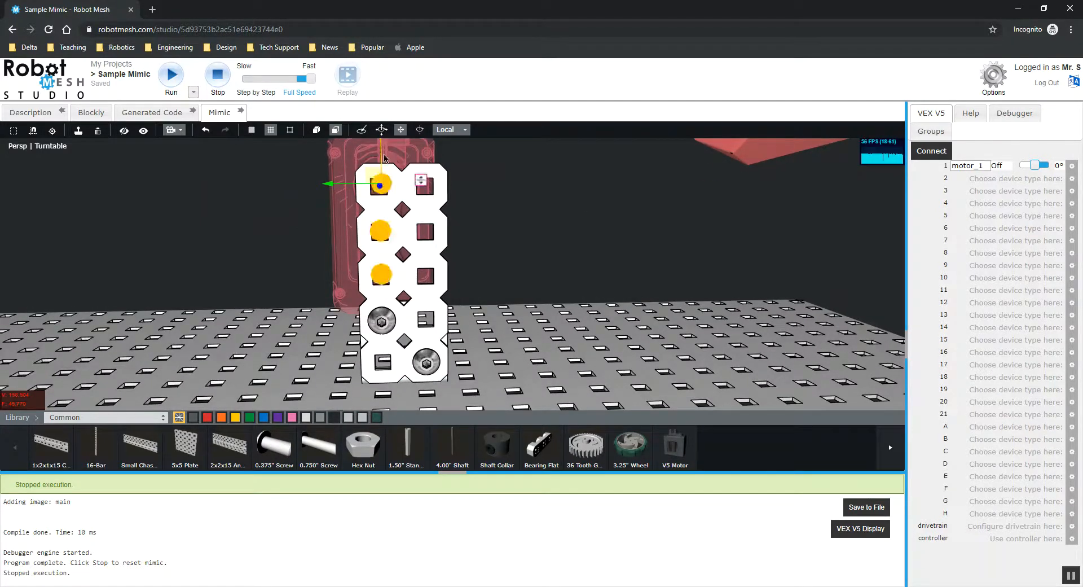
pyautogui.click(552, 234)
pyautogui.moveTo(554, 232); pyautogui.dragTo(625, 253, button='right')
pyautogui.scroll(4, 535, 278)
pyautogui.moveTo(624, 248); pyautogui.dragTo(604, 250)
pyautogui.scroll(-3, 609, 242)
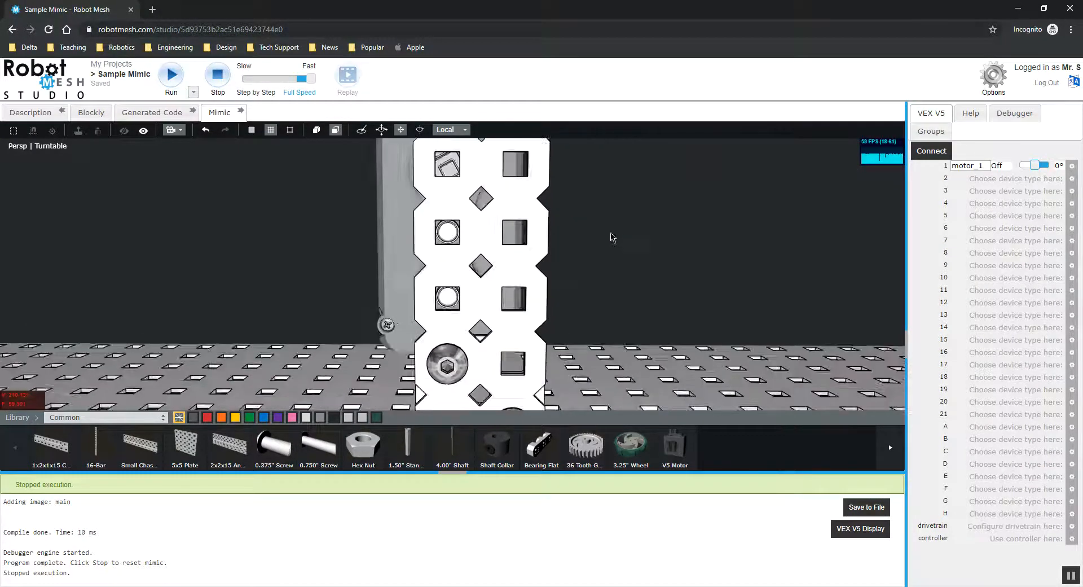
# Examine the motor's alignment with the plate from the back view in orthographic and perspective modes.
pyautogui.click(183, 137)
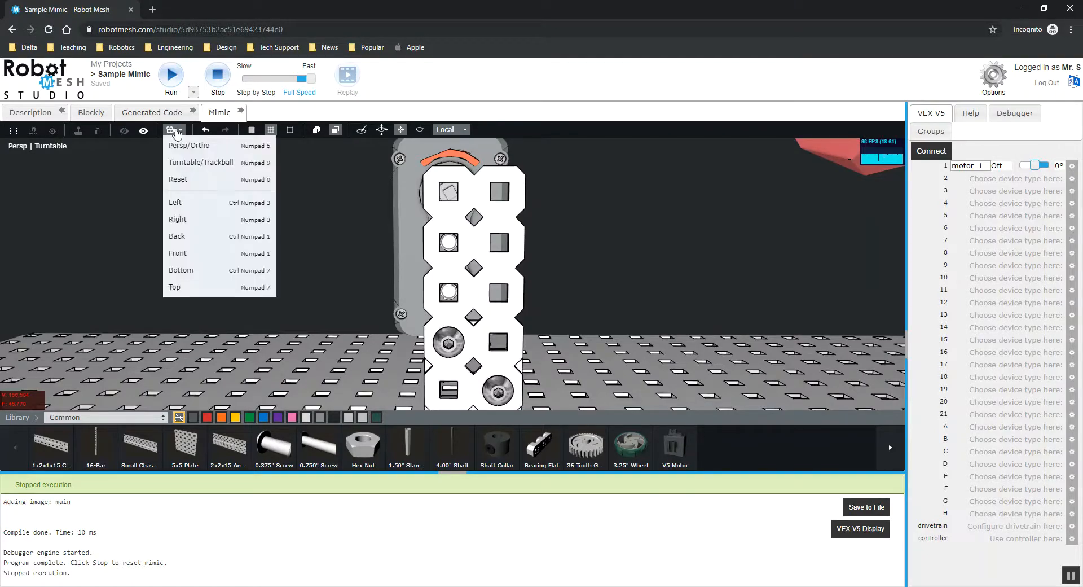
pyautogui.click(192, 243)
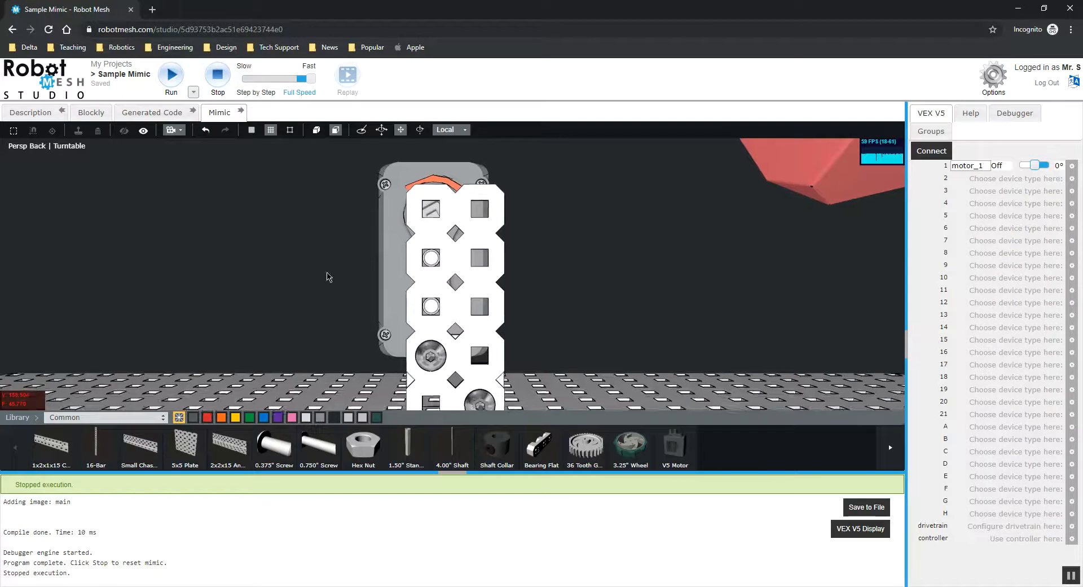
pyautogui.scroll(4, 330, 277)
pyautogui.moveTo(259, 263); pyautogui.dragTo(263, 333, button='middle')
pyautogui.moveTo(266, 295); pyautogui.dragTo(273, 194, button='middle')
pyautogui.click(180, 131)
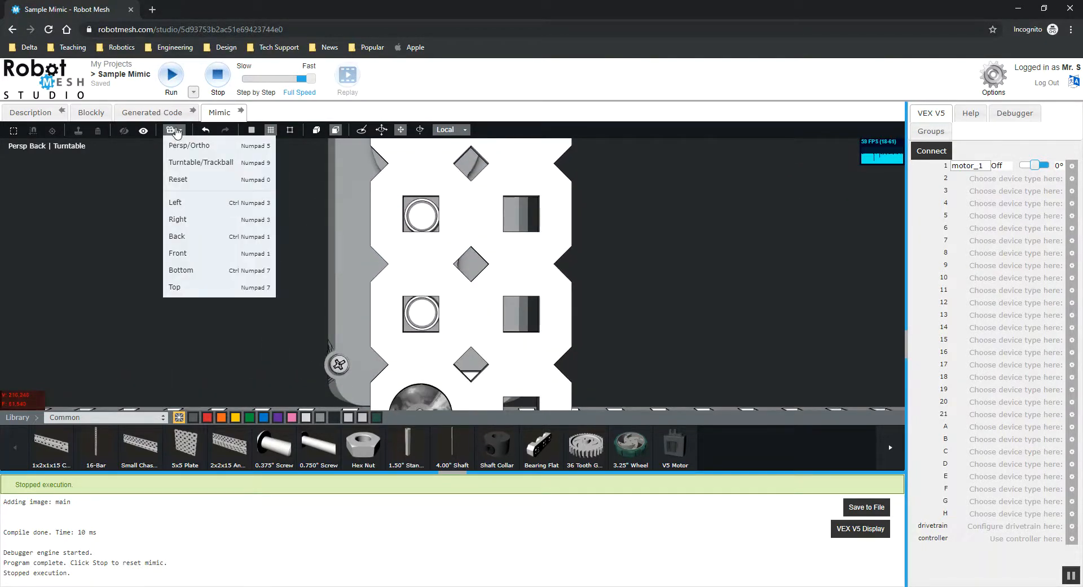
pyautogui.click(196, 151)
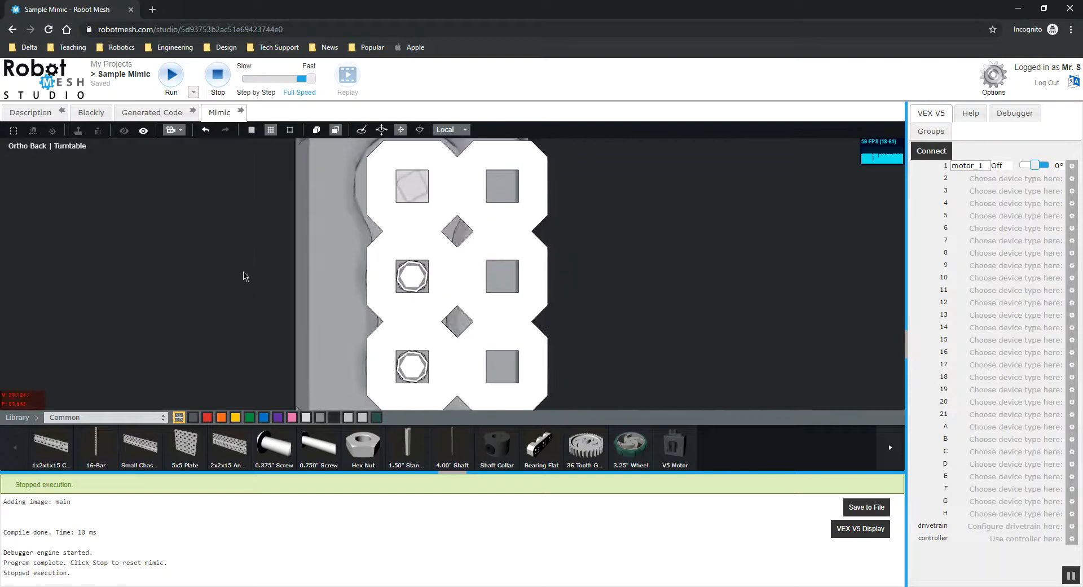
pyautogui.moveTo(299, 298); pyautogui.dragTo(280, 261, button='middle')
pyautogui.scroll(-10, 227, 299)
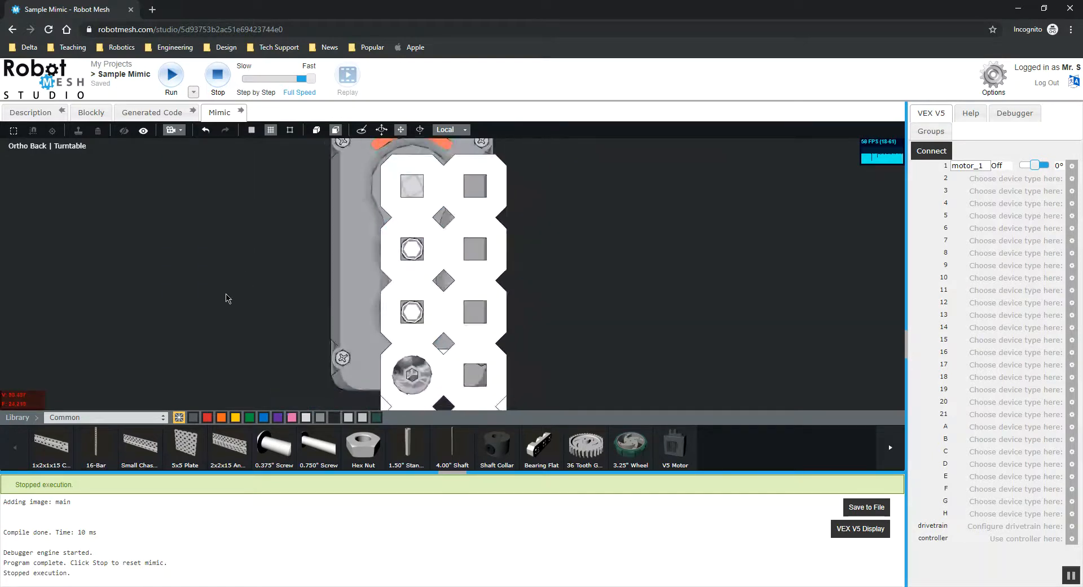
pyautogui.click(180, 131)
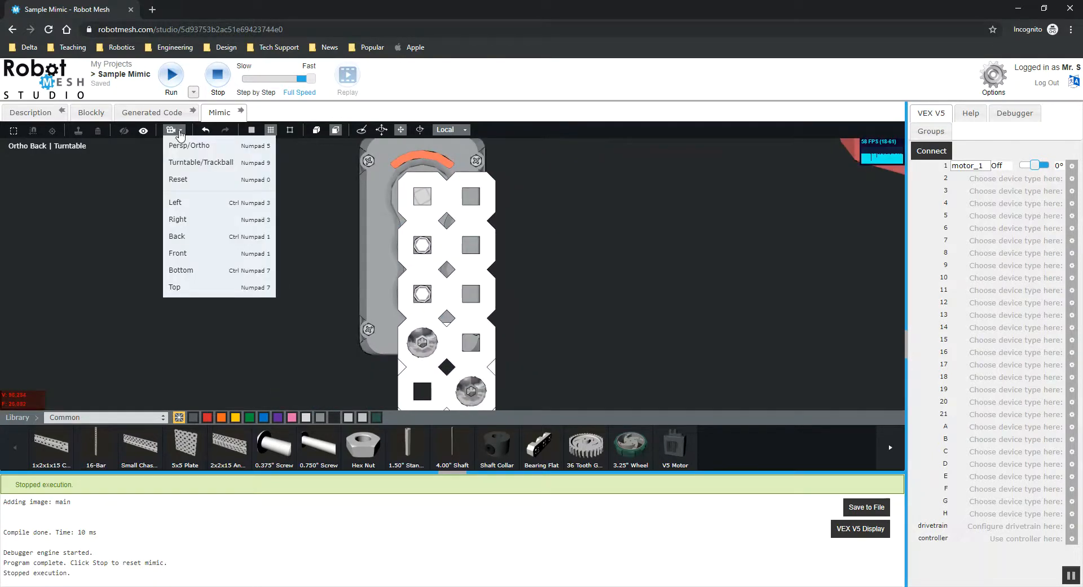
pyautogui.click(206, 148)
pyautogui.moveTo(206, 234); pyautogui.dragTo(453, 270)
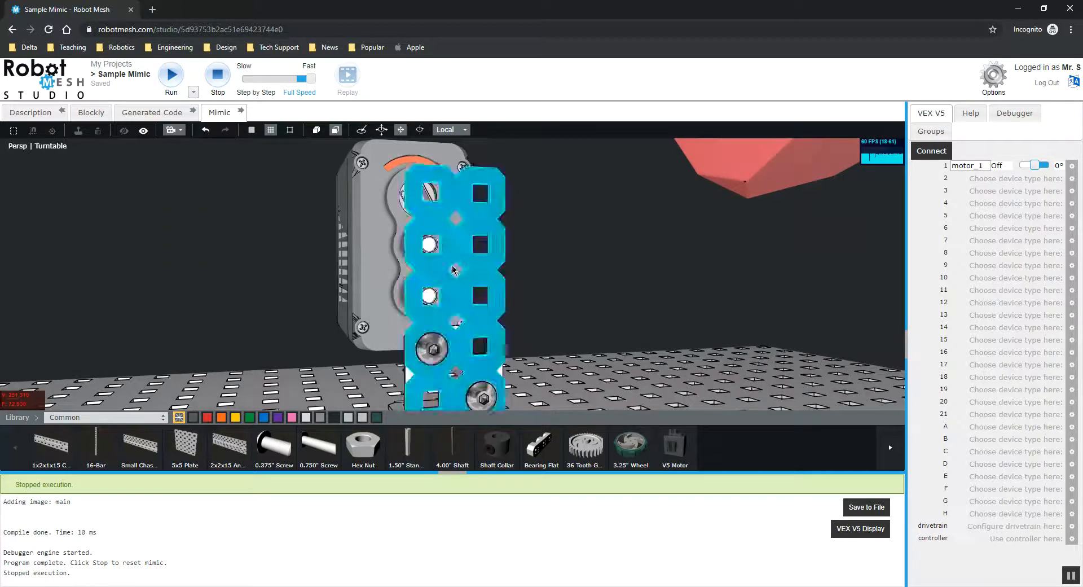
# Check the motor and plate alignment from orthographic right, front and back views.
pyautogui.click(174, 130)
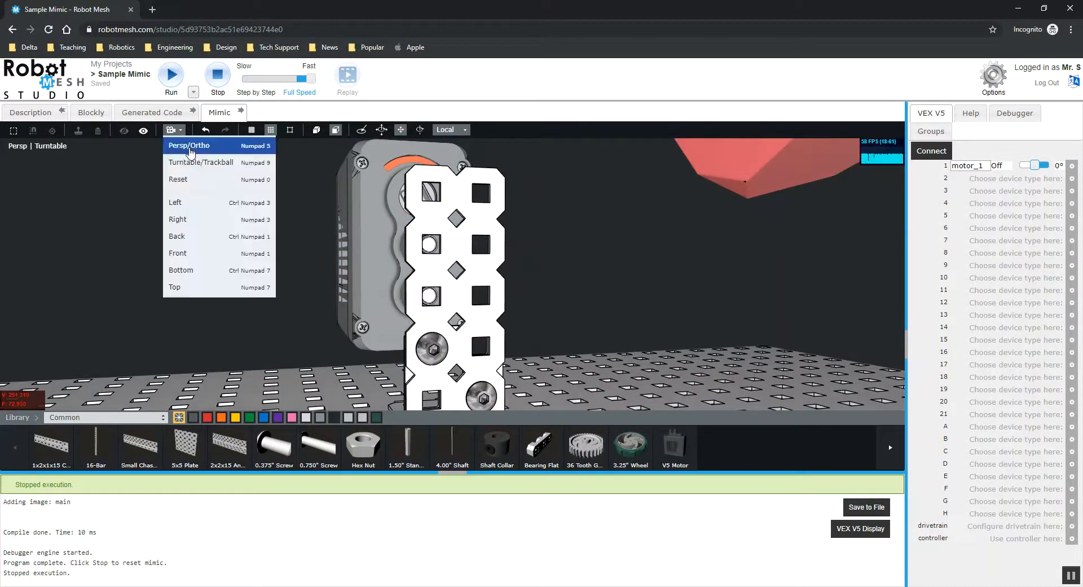
pyautogui.click(227, 152)
pyautogui.moveTo(259, 240); pyautogui.dragTo(337, 217)
pyautogui.click(173, 131)
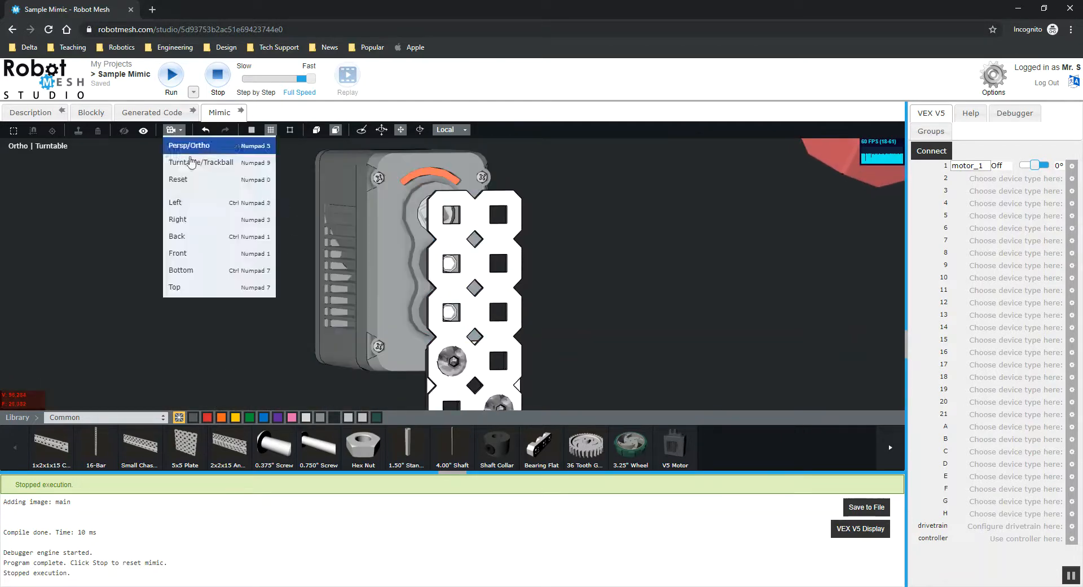
pyautogui.click(205, 222)
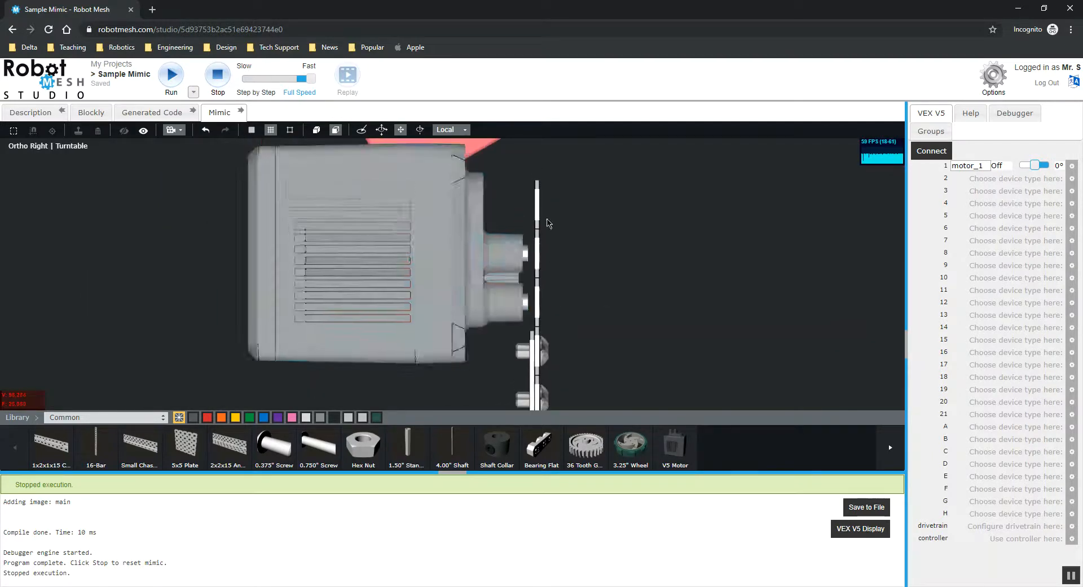
pyautogui.click(174, 130)
pyautogui.click(207, 253)
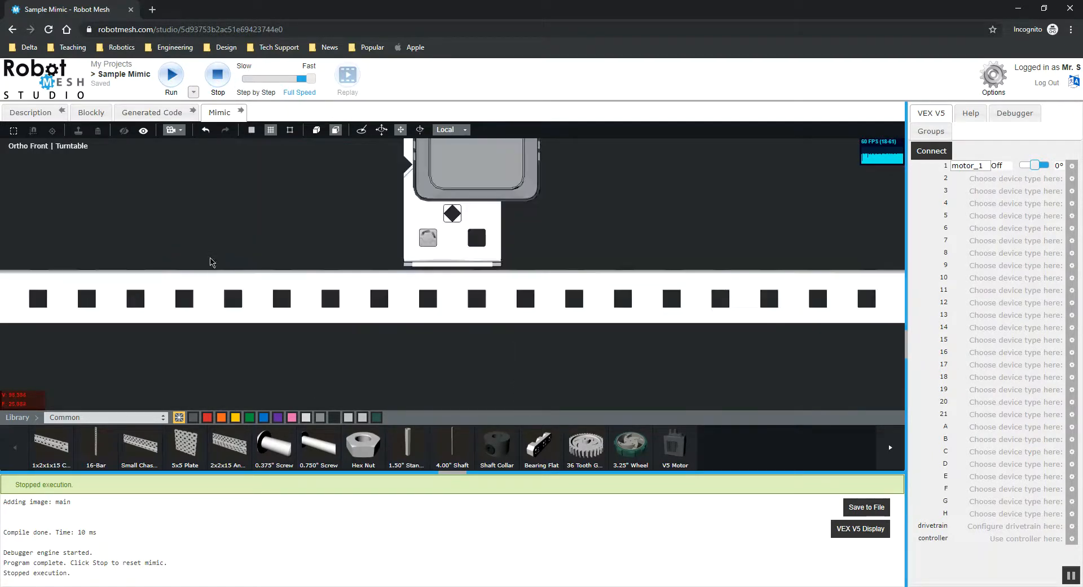
pyautogui.click(177, 131)
pyautogui.click(194, 235)
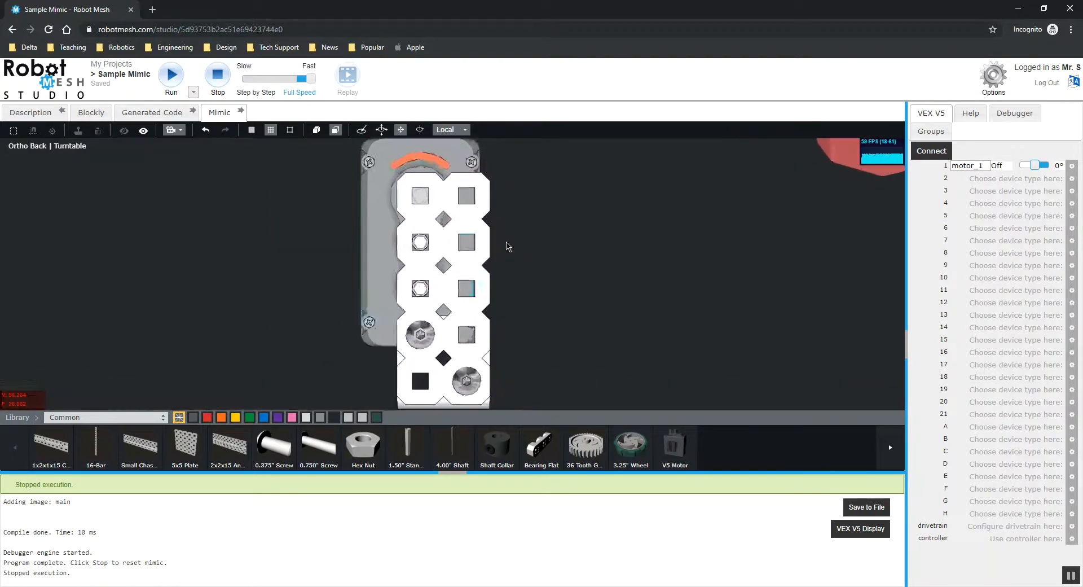
# Widen the upright plate by adding hole columns to its sides.
pyautogui.click(476, 274)
pyautogui.moveTo(551, 244); pyautogui.dragTo(649, 270)
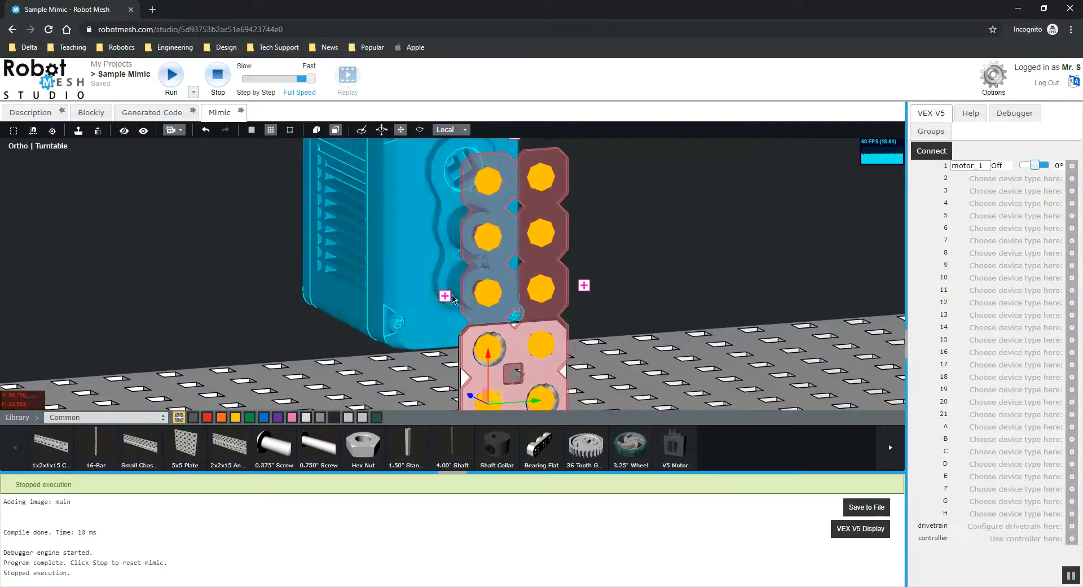
pyautogui.moveTo(494, 298); pyautogui.dragTo(623, 280)
pyautogui.moveTo(605, 271); pyautogui.dragTo(551, 220, button='right')
pyautogui.scroll(-4, 565, 225)
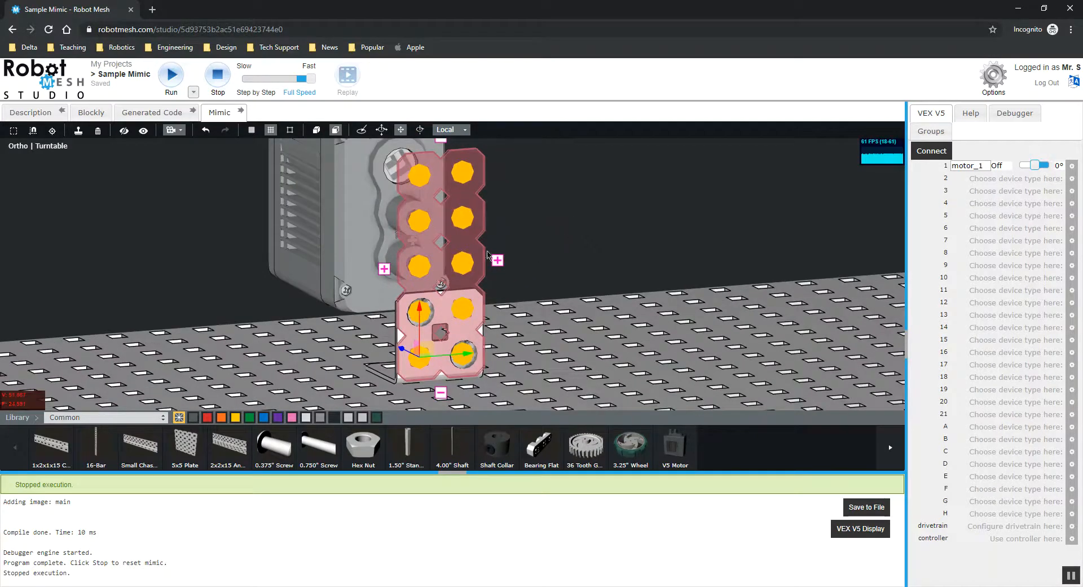
pyautogui.click(498, 261)
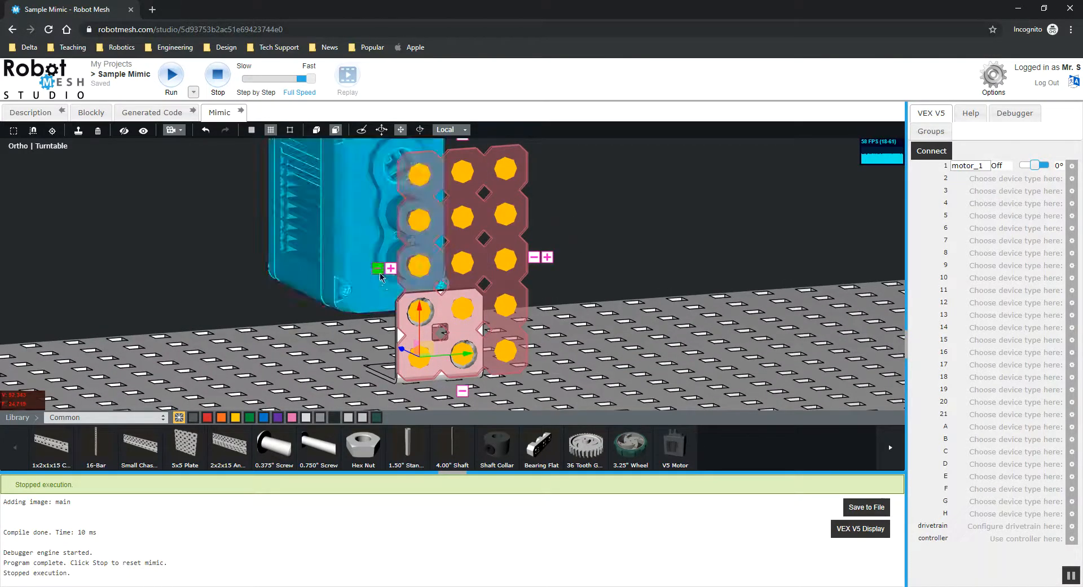
pyautogui.click(649, 236)
pyautogui.moveTo(660, 237); pyautogui.dragTo(634, 235)
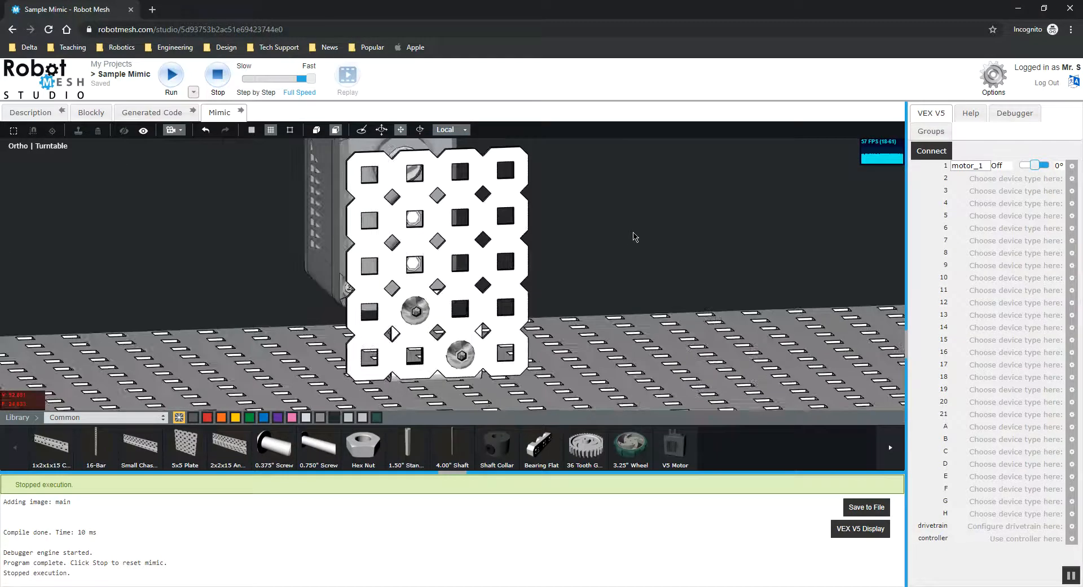
pyautogui.click(501, 248)
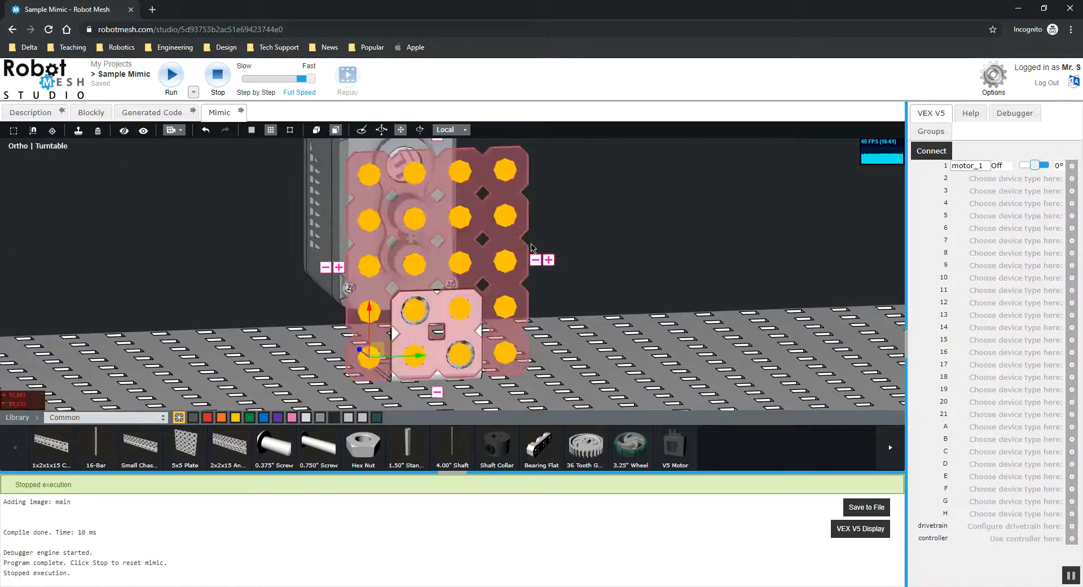
pyautogui.click(361, 267)
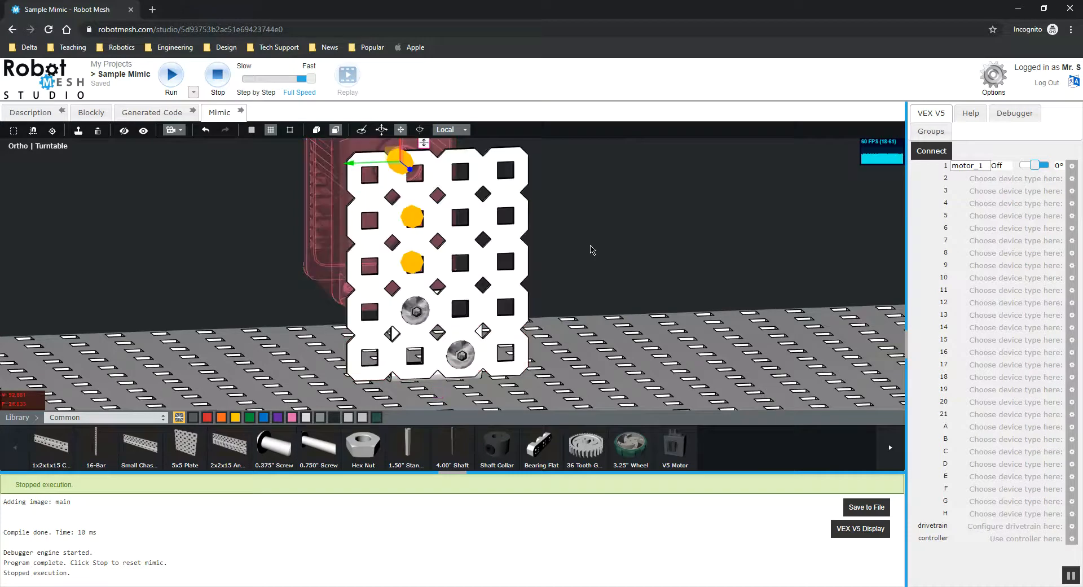
pyautogui.click(529, 251)
pyautogui.click(550, 261)
# Slide the V5 motor sideways so its mounting holes line up with the plate's leftmost hole columns.
pyautogui.click(642, 231)
pyautogui.moveTo(642, 231); pyautogui.dragTo(683, 223, button='middle')
pyautogui.click(423, 180)
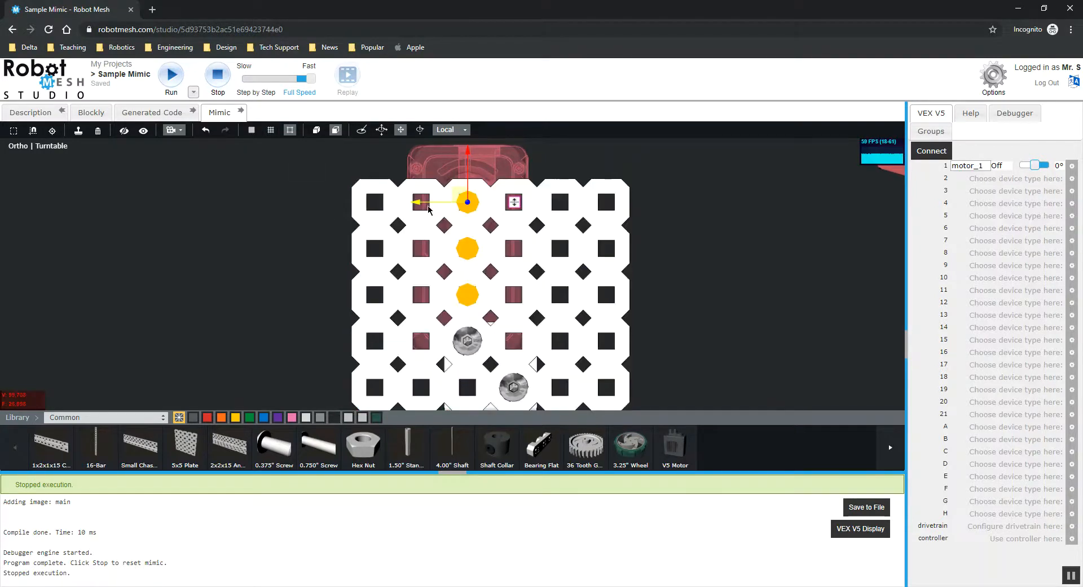
pyautogui.moveTo(422, 205); pyautogui.dragTo(329, 210)
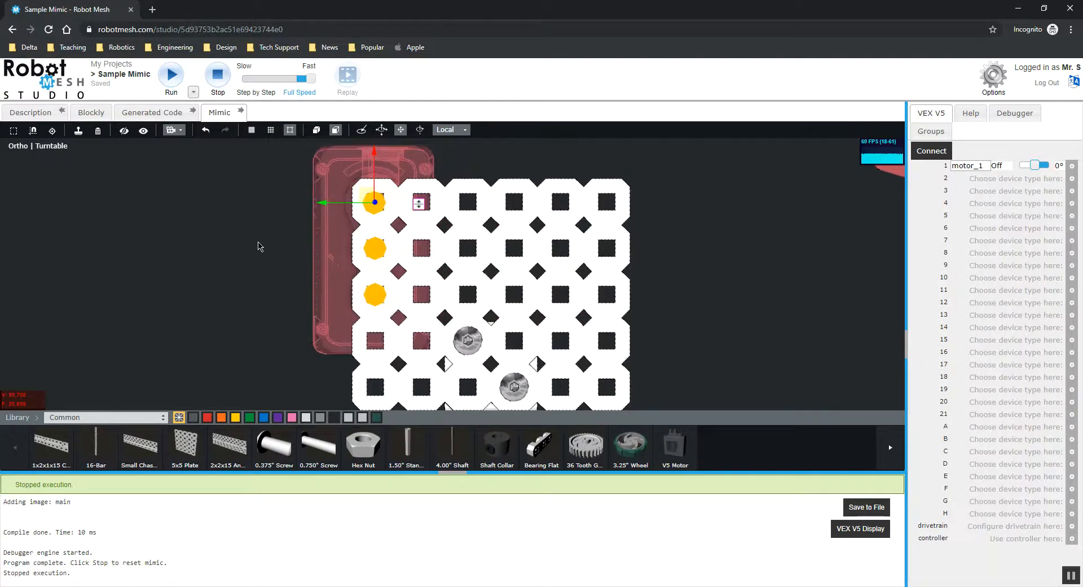
# Move the V5 motor toward the plate so it sits against the plate's back.
pyautogui.moveTo(192, 303); pyautogui.dragTo(244, 358, button='middle')
pyautogui.click(569, 145)
pyautogui.moveTo(568, 168); pyautogui.dragTo(730, 203, button='middle')
pyautogui.scroll(-3, 550, 198)
pyautogui.scroll(3, 611, 276)
pyautogui.moveTo(611, 276); pyautogui.dragTo(584, 276, button='middle')
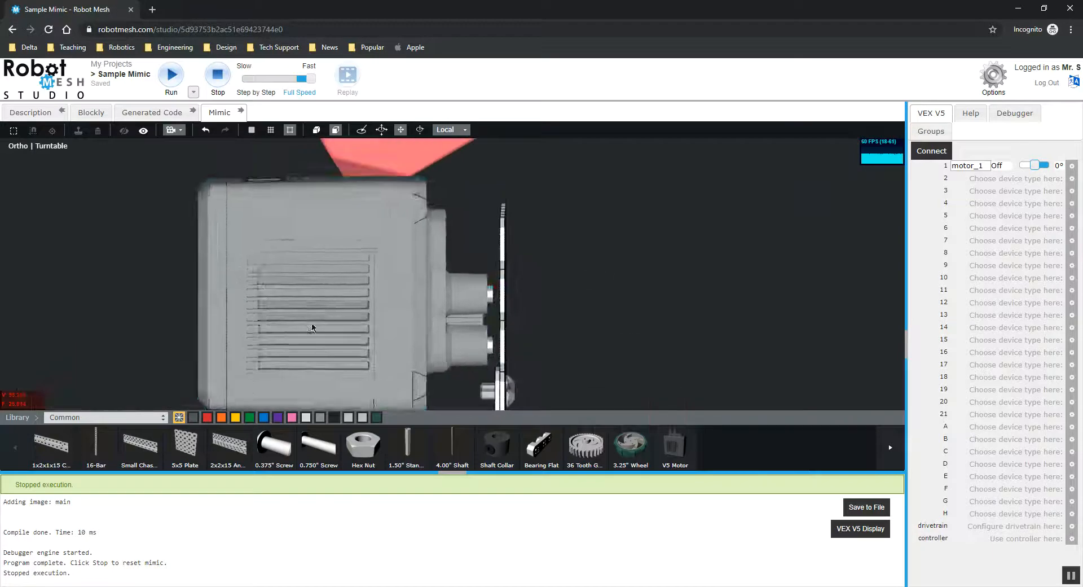
pyautogui.click(267, 325)
pyautogui.moveTo(465, 248); pyautogui.dragTo(478, 249)
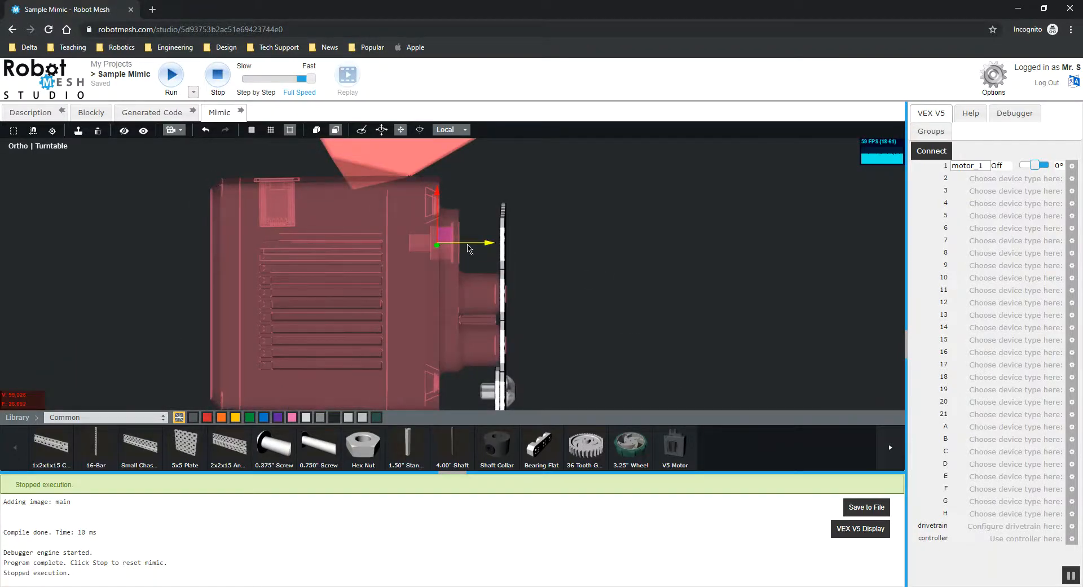
pyautogui.click(582, 252)
pyautogui.moveTo(570, 252); pyautogui.dragTo(451, 265, button='middle')
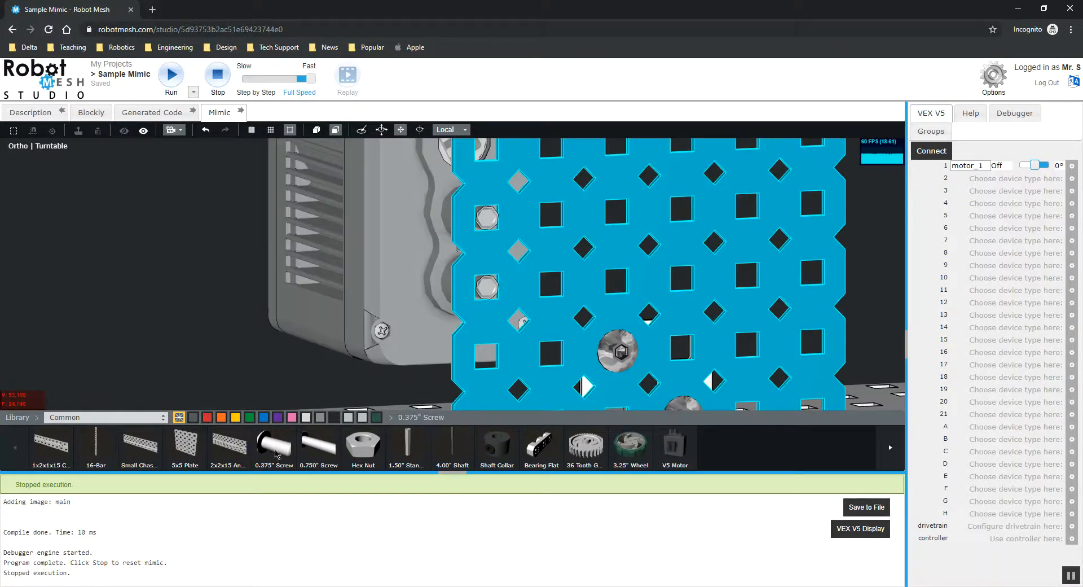
# Try to add a 0.375" screw and snap it into a motor hole, then delete the misplaced screw.
pyautogui.click(537, 215)
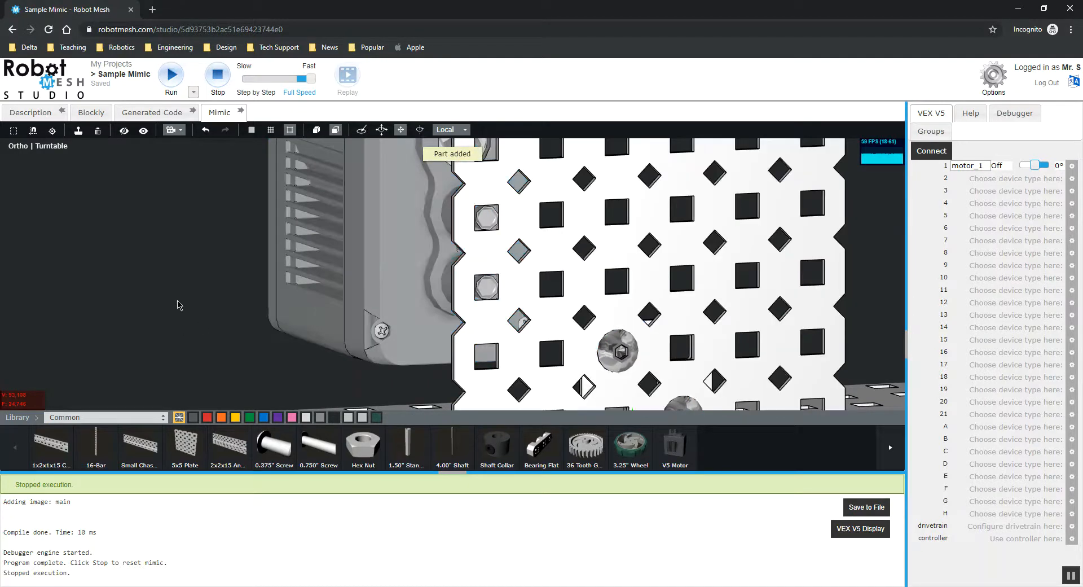
pyautogui.click(365, 158)
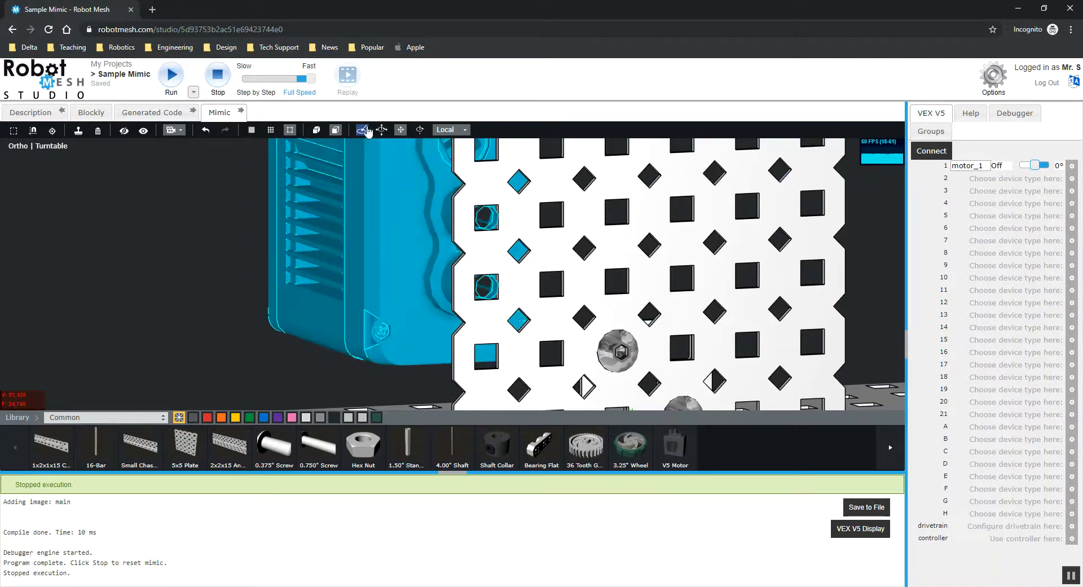
pyautogui.click(274, 356)
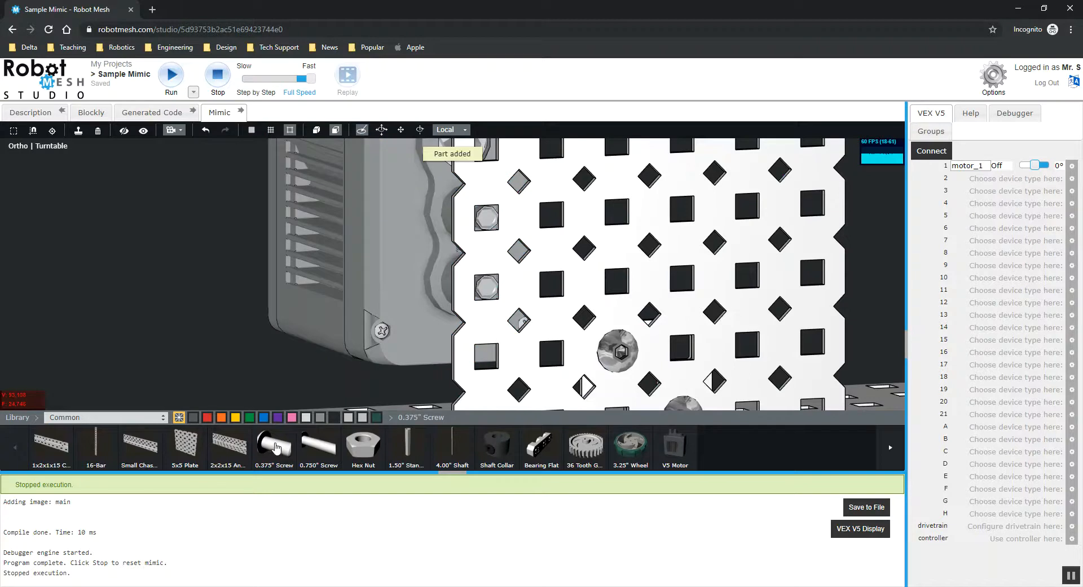
pyautogui.click(490, 228)
pyautogui.moveTo(282, 276); pyautogui.dragTo(322, 361, button='middle')
pyautogui.scroll(2, 302, 389)
pyautogui.click(575, 179)
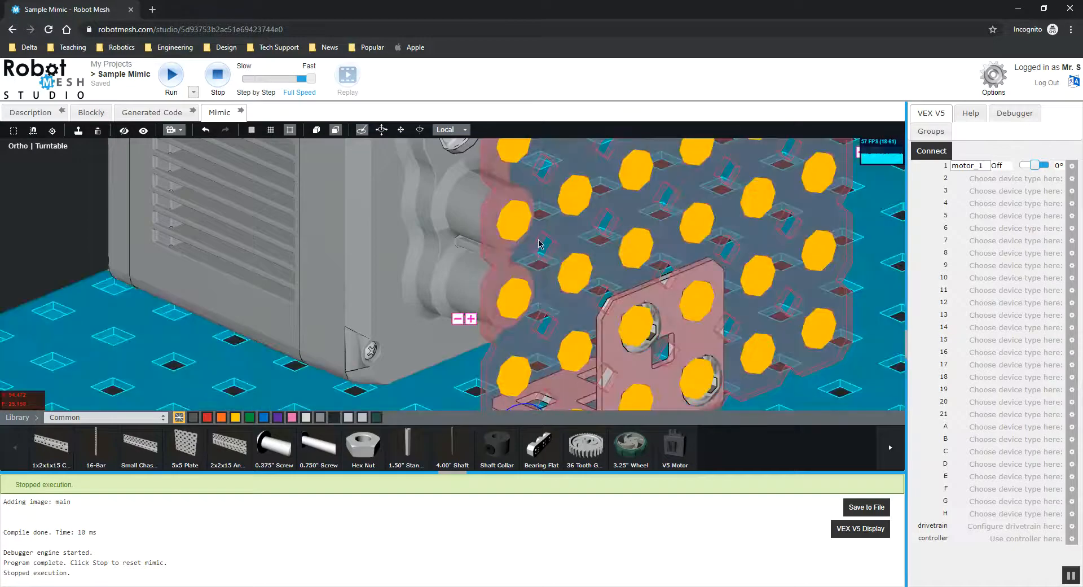
pyautogui.scroll(-5, 403, 277)
pyautogui.scroll(-3, 403, 274)
pyautogui.click(238, 253)
pyautogui.moveTo(238, 253); pyautogui.dragTo(497, 366, button='middle')
pyautogui.click(496, 366)
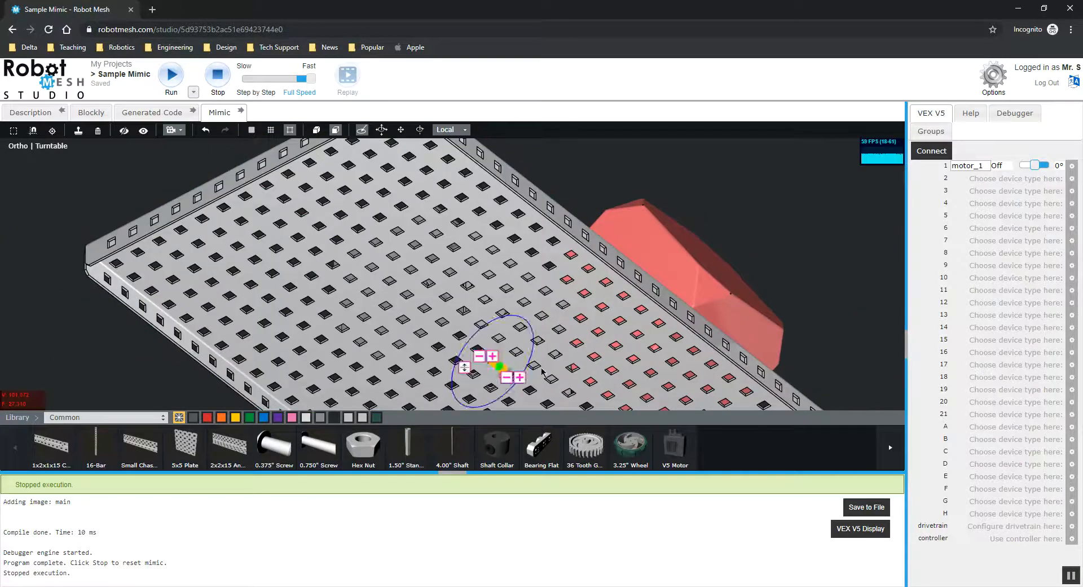
pyautogui.press('Delete')
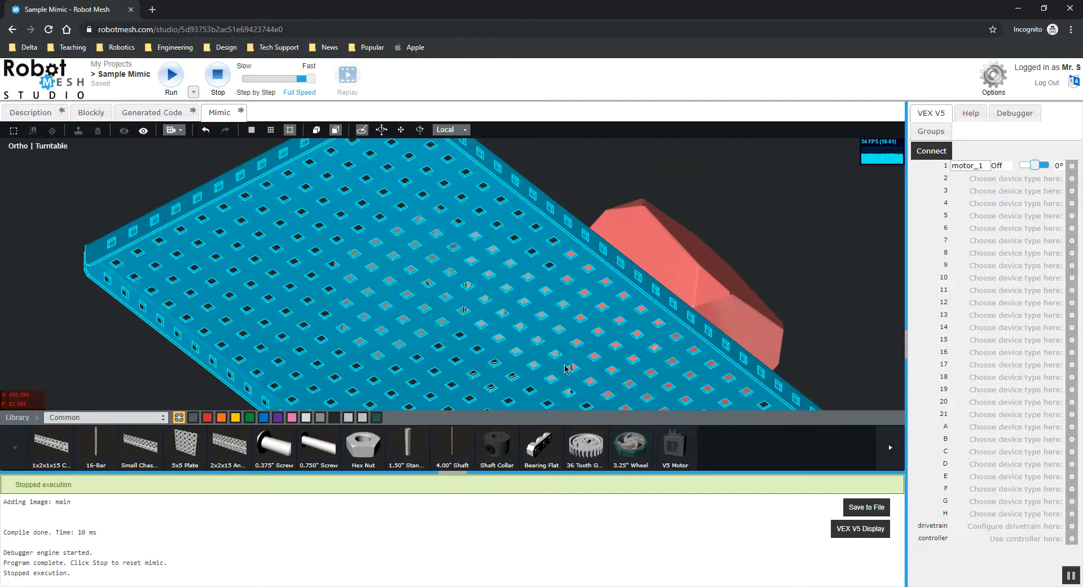
# Nudge the V5 motor slightly back from the plate along its shaft axis in side view.
pyautogui.moveTo(603, 276); pyautogui.dragTo(533, 331, button='middle')
pyautogui.scroll(5, 586, 308)
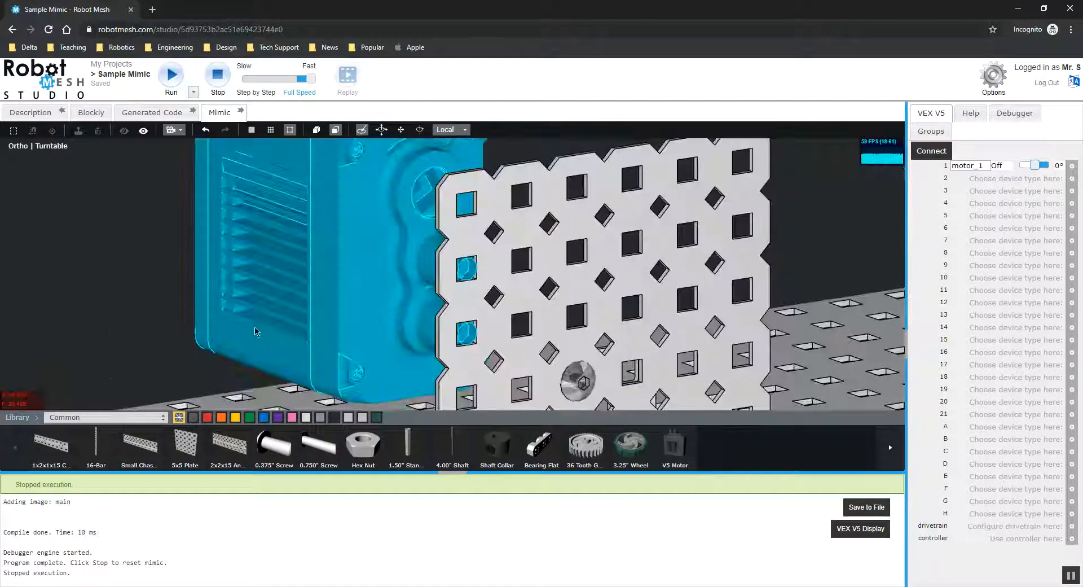
pyautogui.moveTo(270, 284); pyautogui.dragTo(381, 260, button='middle')
pyautogui.click(382, 263)
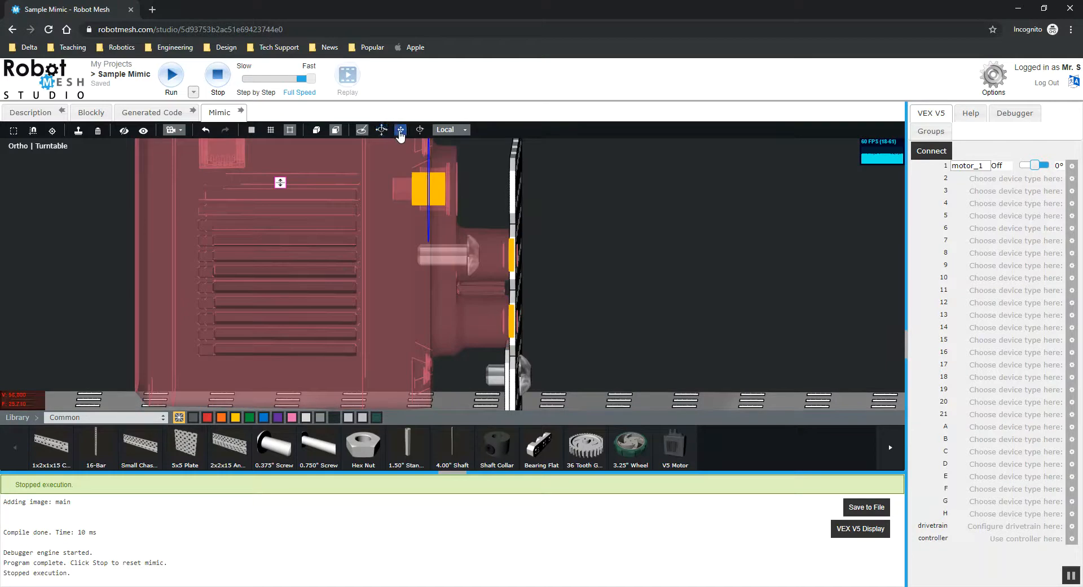
pyautogui.moveTo(488, 194); pyautogui.dragTo(476, 195)
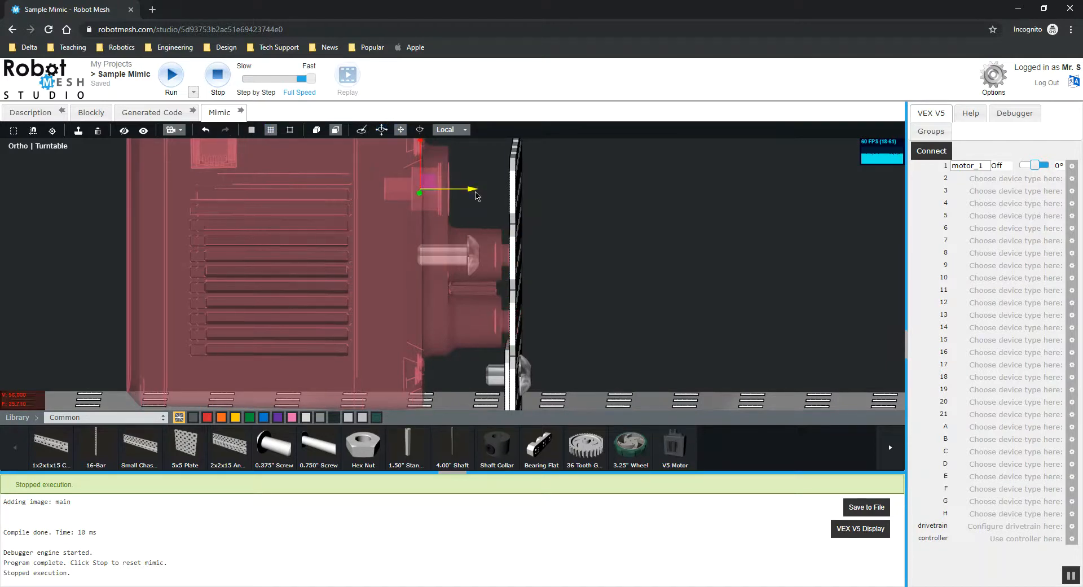
pyautogui.click(52, 260)
pyautogui.moveTo(70, 257); pyautogui.dragTo(35, 253, button='middle')
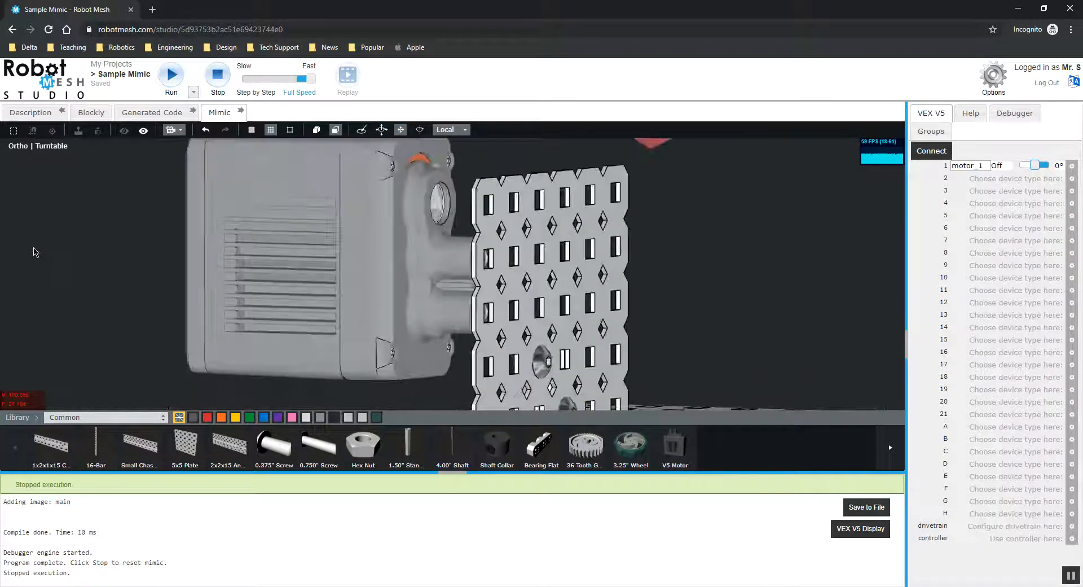
# Place a 0.375" screw from the Nuts and Bolts library in the plate's upper motor hole and delete the stray screw.
pyautogui.click(108, 420)
pyautogui.click(102, 438)
pyautogui.moveTo(140, 266); pyautogui.dragTo(120, 272, button='middle')
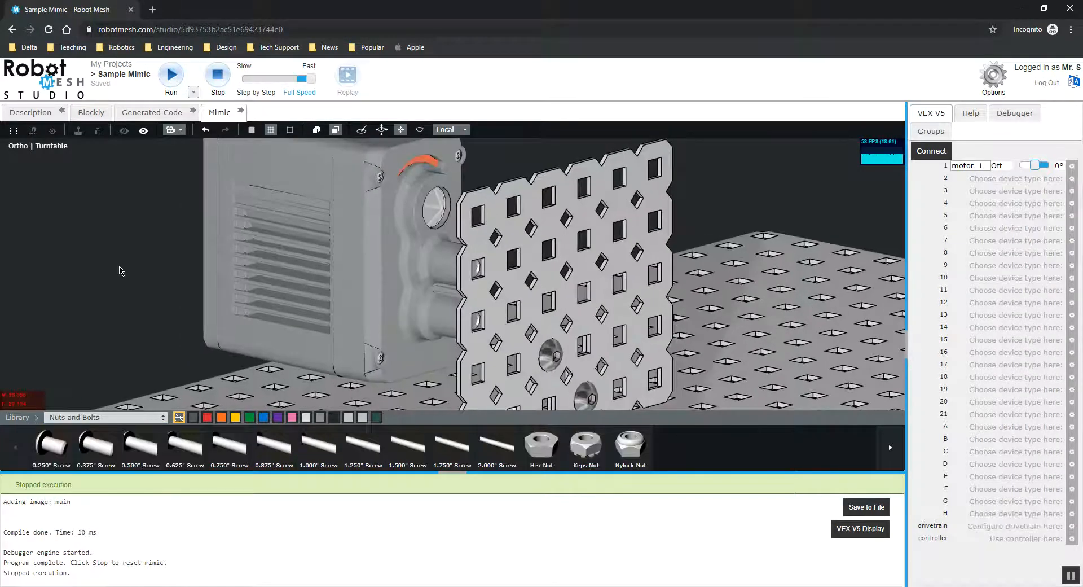
pyautogui.scroll(2, 121, 273)
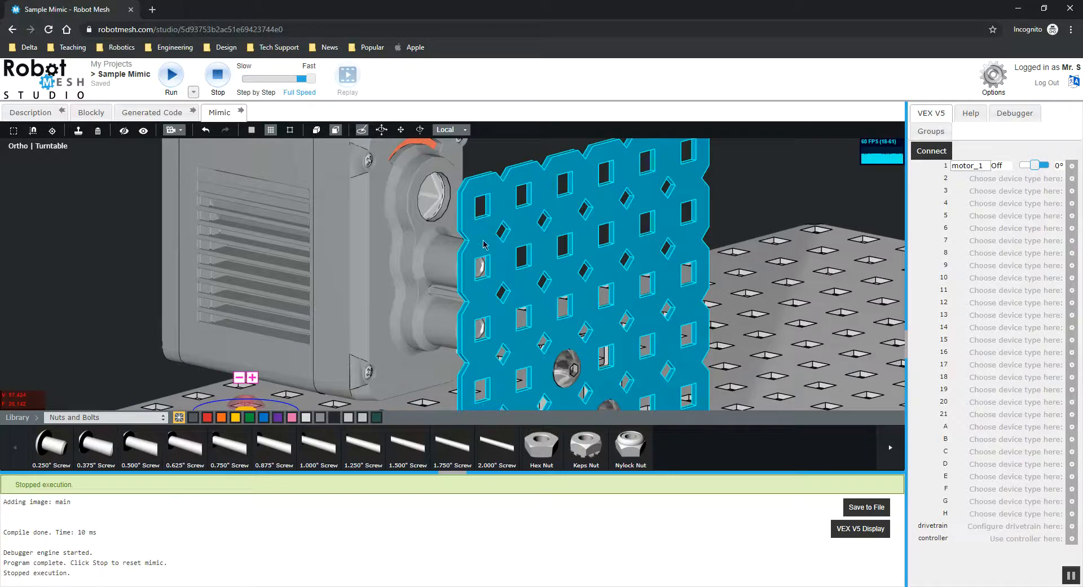
pyautogui.scroll(-3, 185, 305)
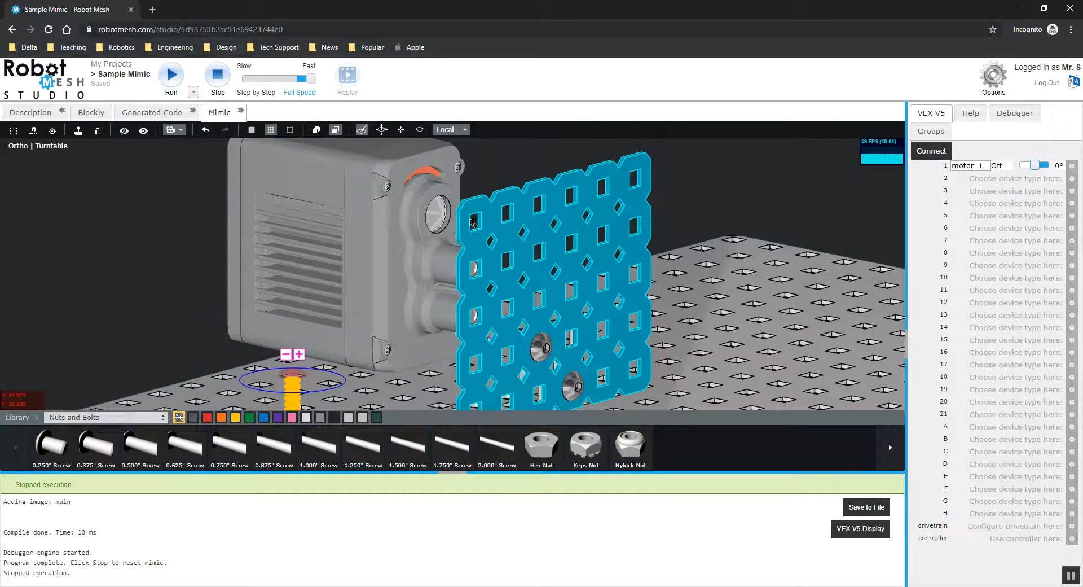
pyautogui.click(180, 271)
pyautogui.moveTo(139, 257); pyautogui.dragTo(139, 248)
pyautogui.click(91, 451)
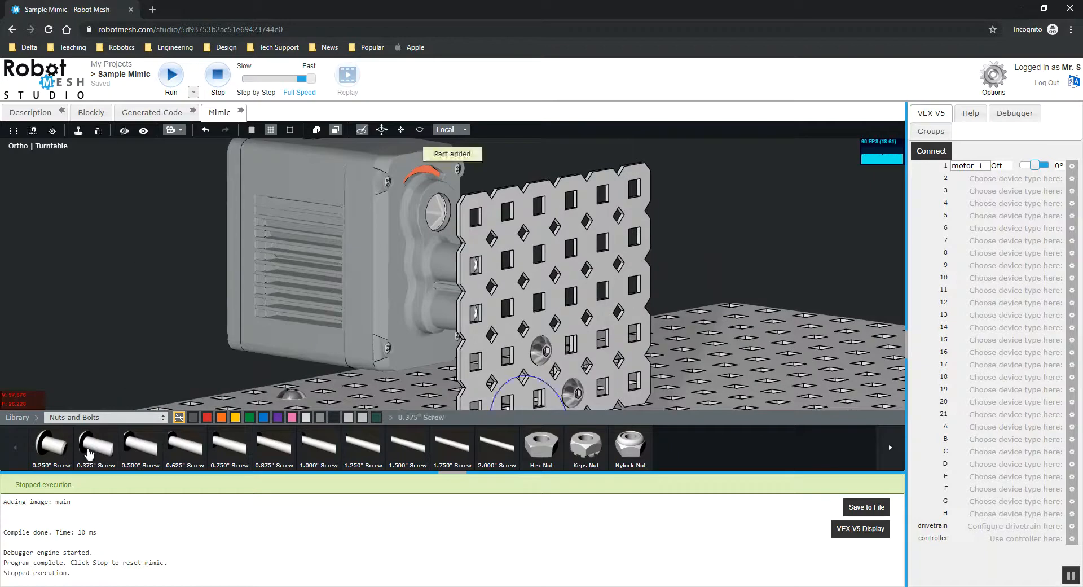
pyautogui.click(478, 220)
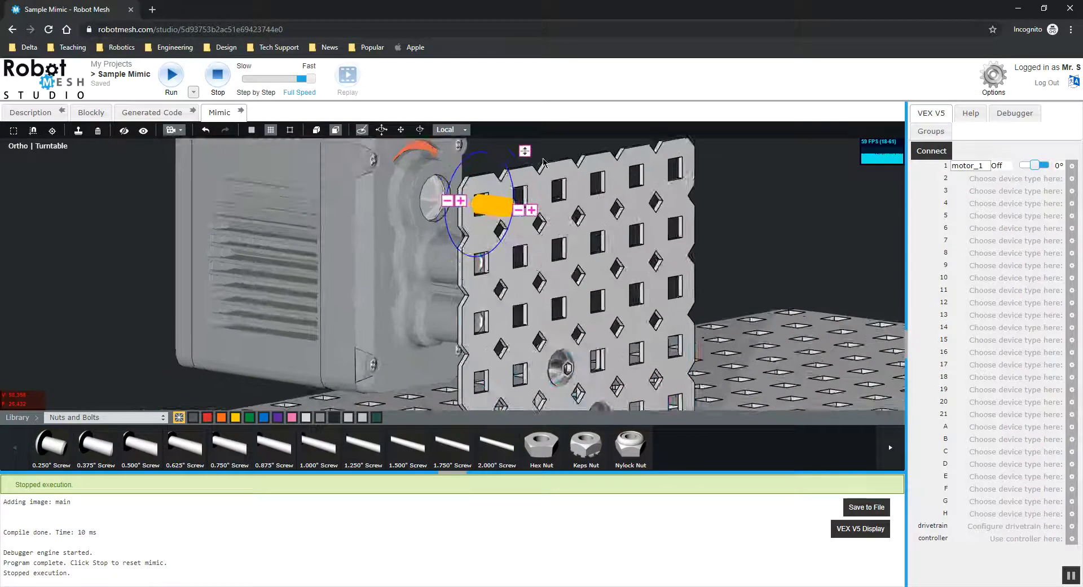
pyautogui.click(290, 396)
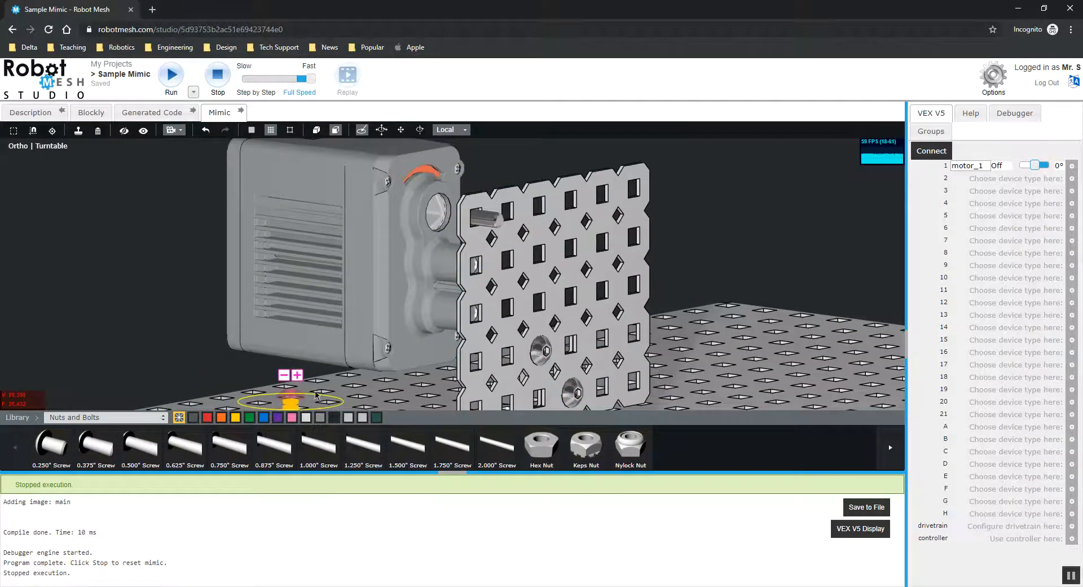
pyautogui.press('Delete')
# Flip the screw so its head faces outward and push it through the plate into the motor hole.
pyautogui.scroll(3, 448, 282)
pyautogui.click(496, 196)
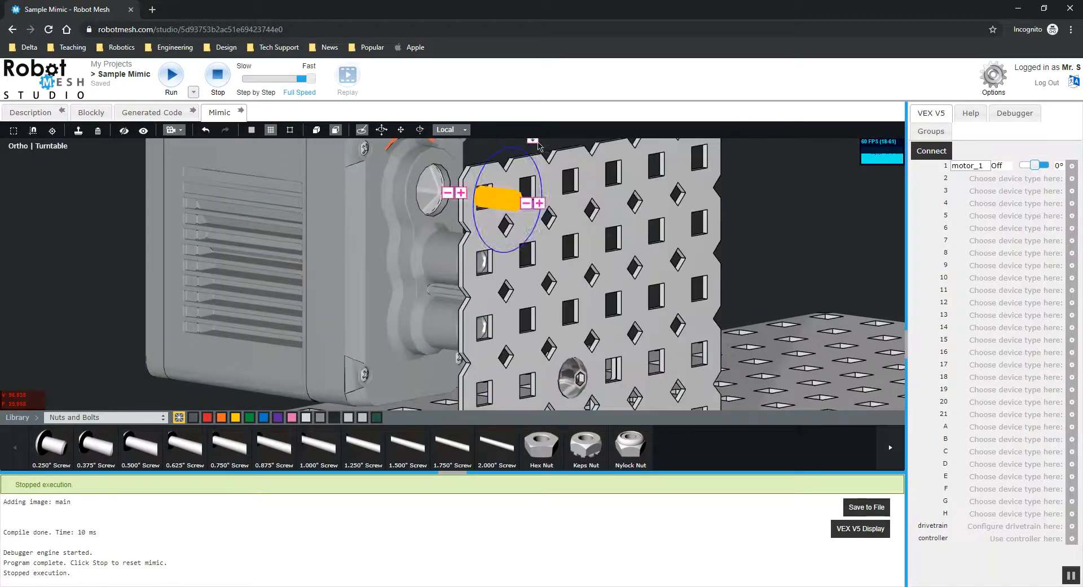
pyautogui.click(537, 148)
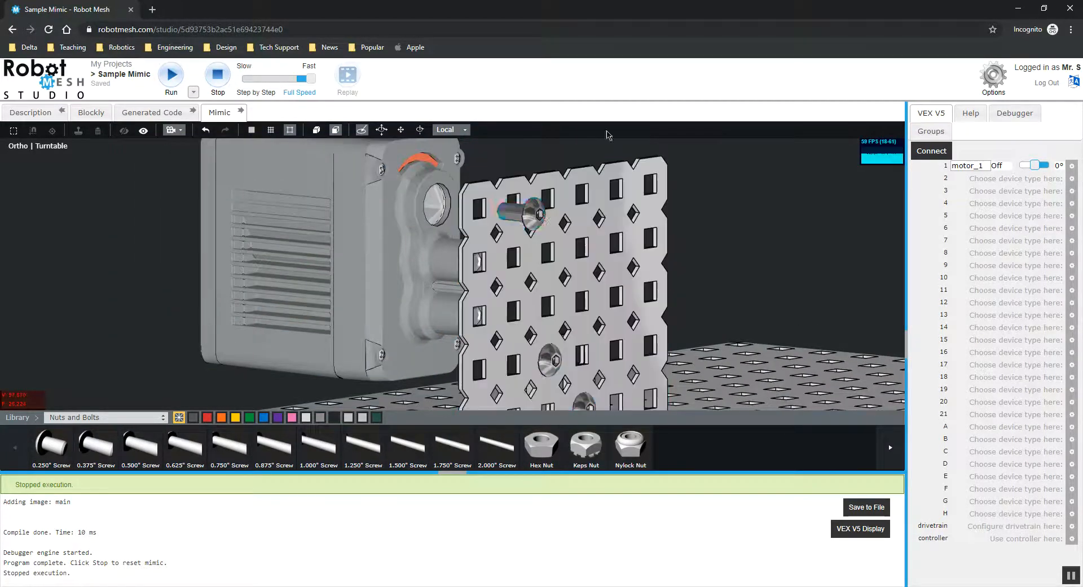
pyautogui.click(539, 214)
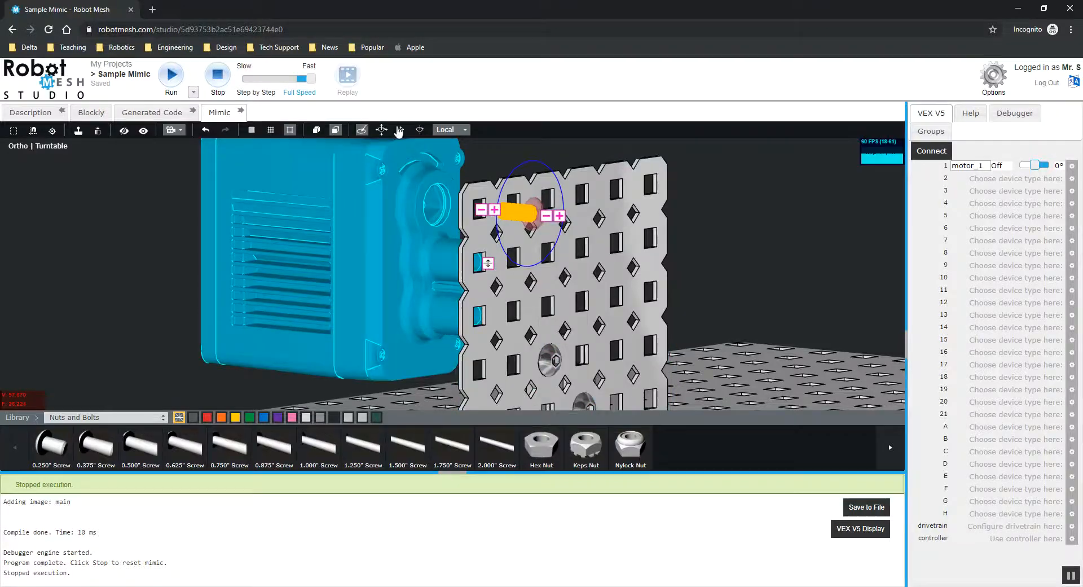
pyautogui.moveTo(530, 268); pyautogui.dragTo(531, 270)
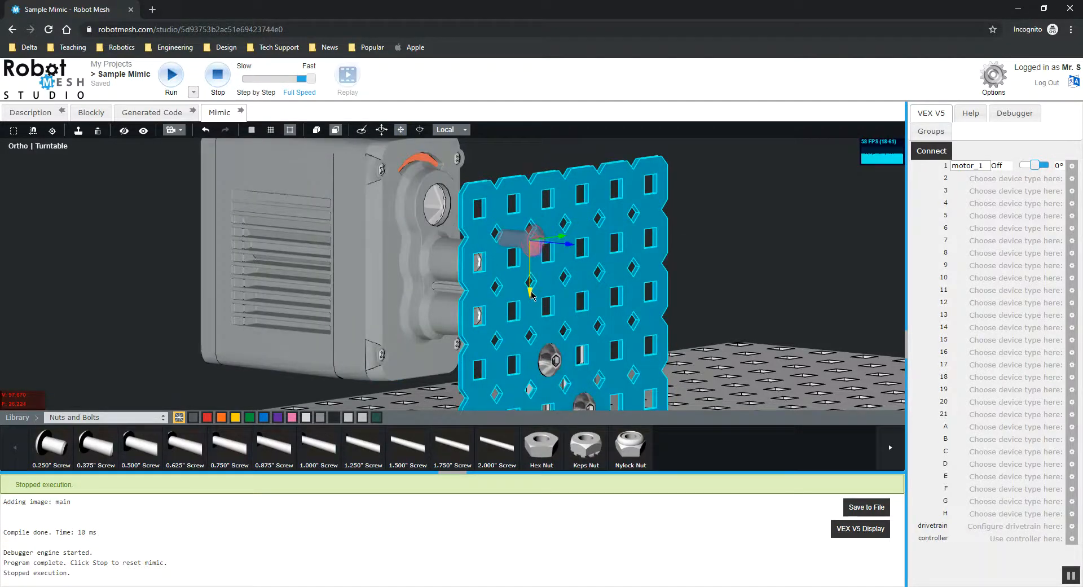
pyautogui.moveTo(612, 297)
pyautogui.mouseDown(button='middle')
pyautogui.moveTo(679, 306)
pyautogui.moveTo(597, 282)
pyautogui.mouseUp(button='middle')
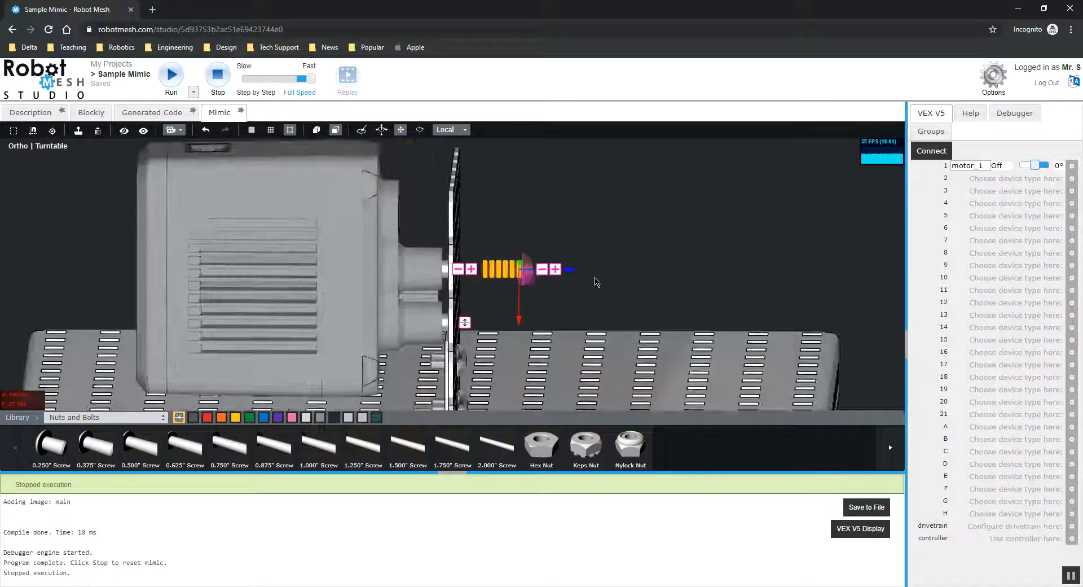
pyautogui.moveTo(575, 275); pyautogui.dragTo(543, 275)
# Clone the screw in the upper motor hole and place the copy in the plate's lower motor hole.
pyautogui.click(533, 220)
pyautogui.moveTo(550, 239); pyautogui.dragTo(420, 273, button='middle')
pyautogui.click(412, 261)
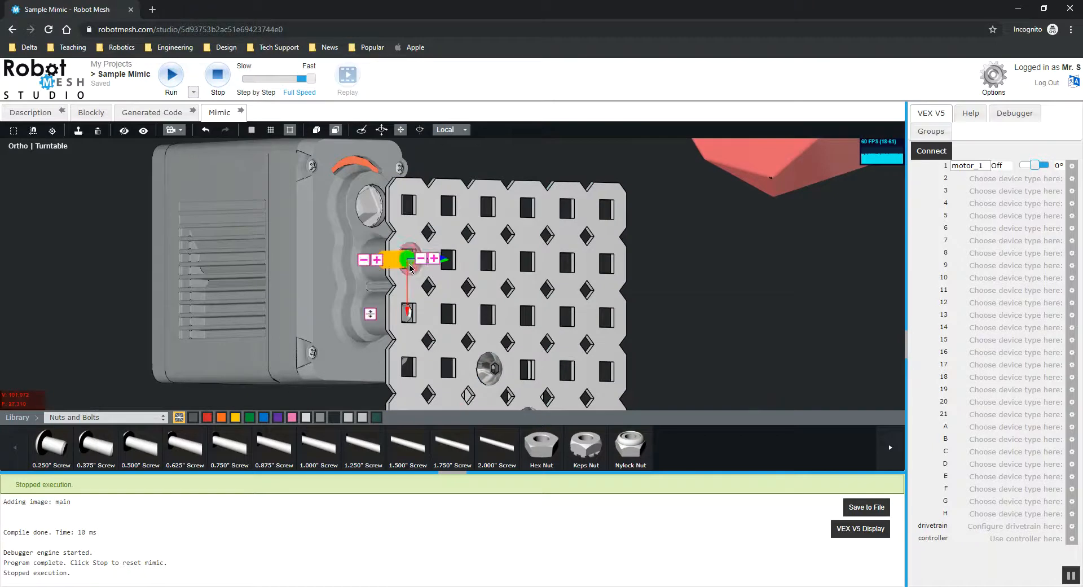
pyautogui.scroll(3, 414, 261)
pyautogui.click(778, 258)
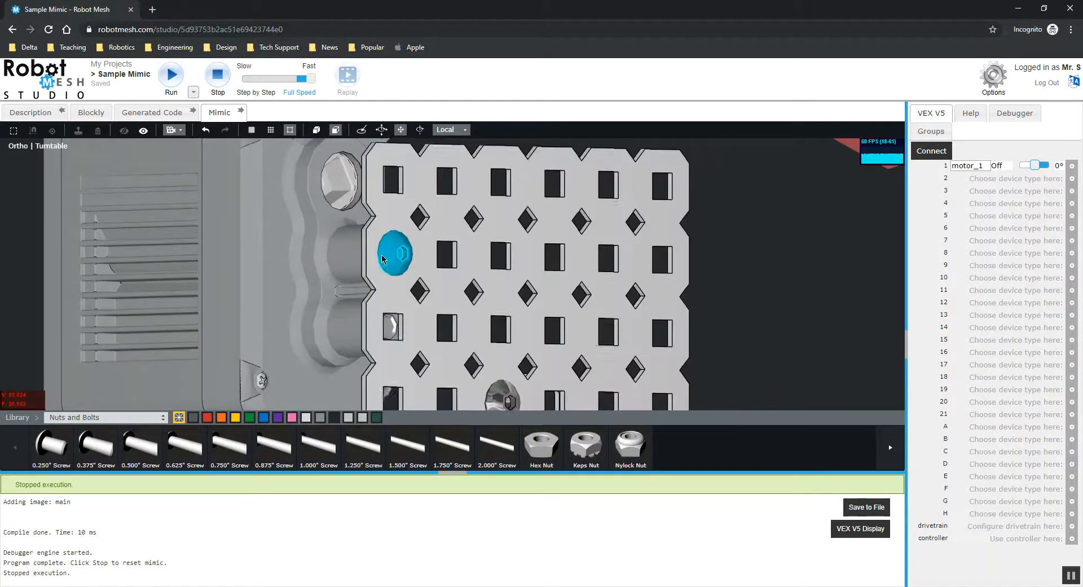
pyautogui.click(391, 257)
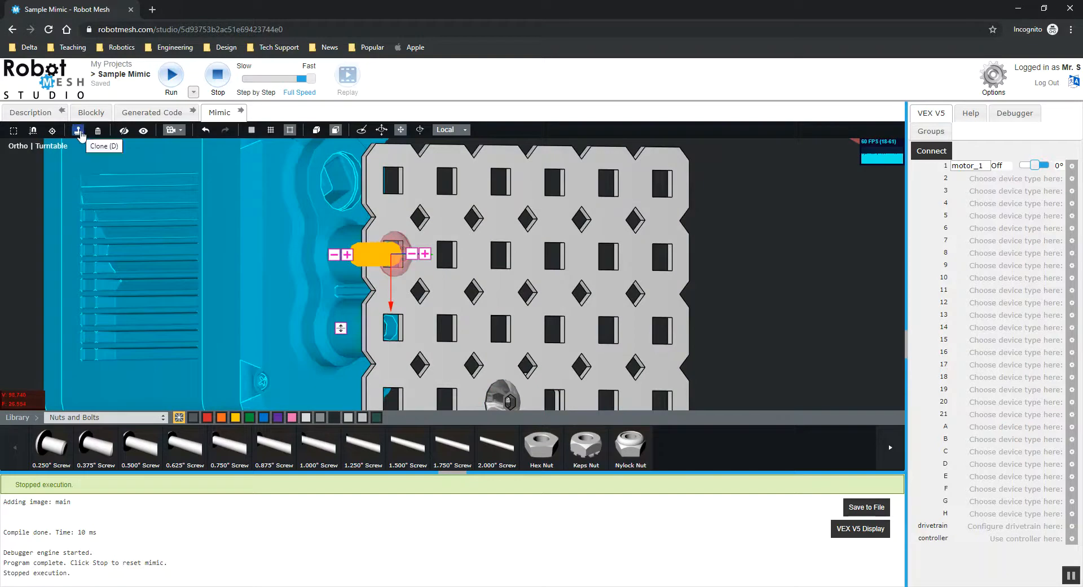
pyautogui.press('d')
pyautogui.moveTo(392, 305); pyautogui.dragTo(389, 329)
pyautogui.moveTo(387, 368); pyautogui.dragTo(386, 369)
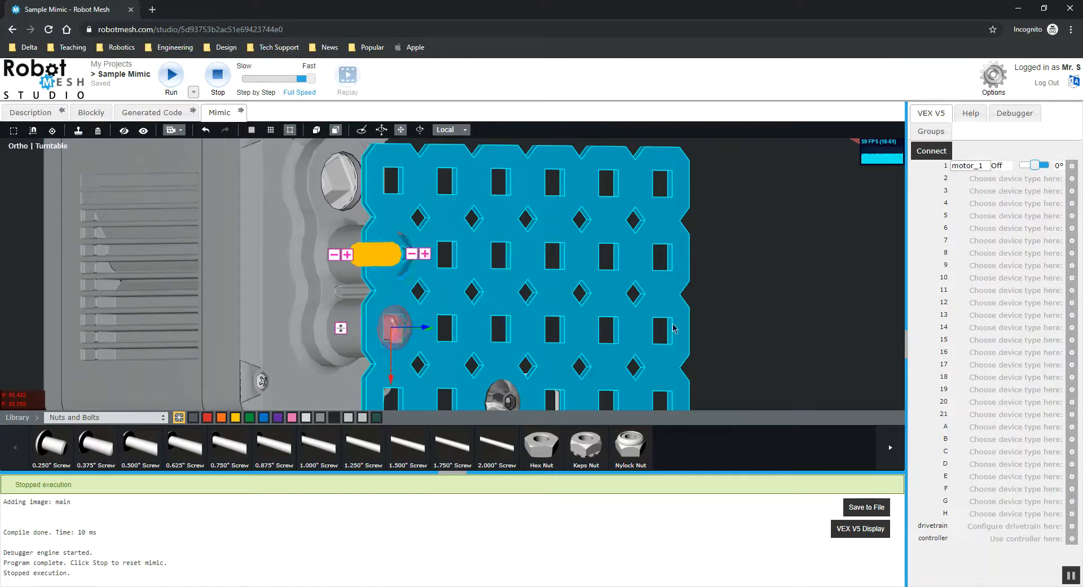
# Inspect the screwed motor and upright plate from the side and front.
pyautogui.click(763, 258)
pyautogui.moveTo(762, 258); pyautogui.dragTo(878, 263)
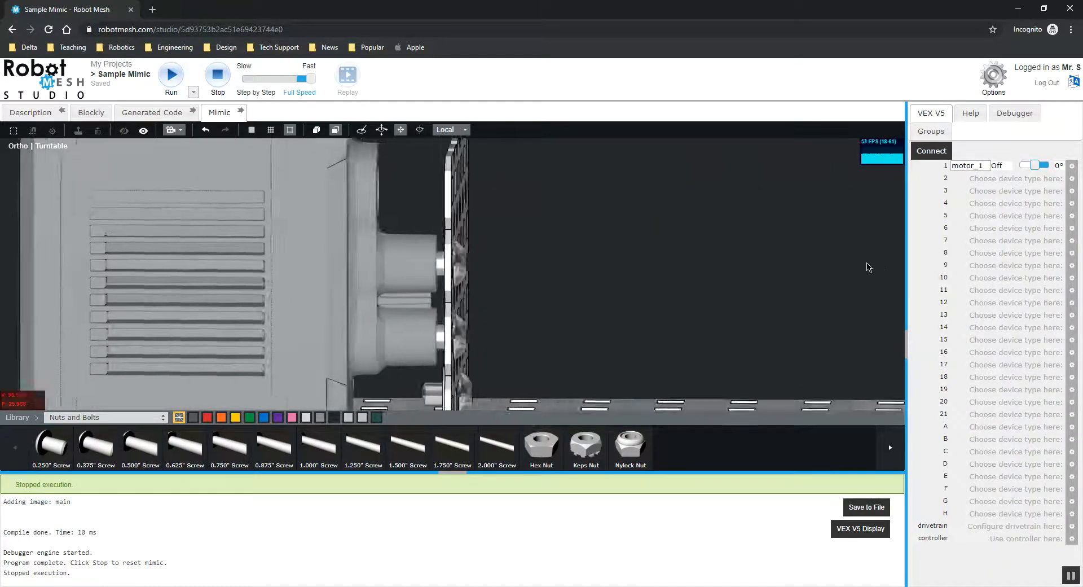
pyautogui.scroll(3, 590, 288)
pyautogui.moveTo(593, 302); pyautogui.dragTo(496, 302)
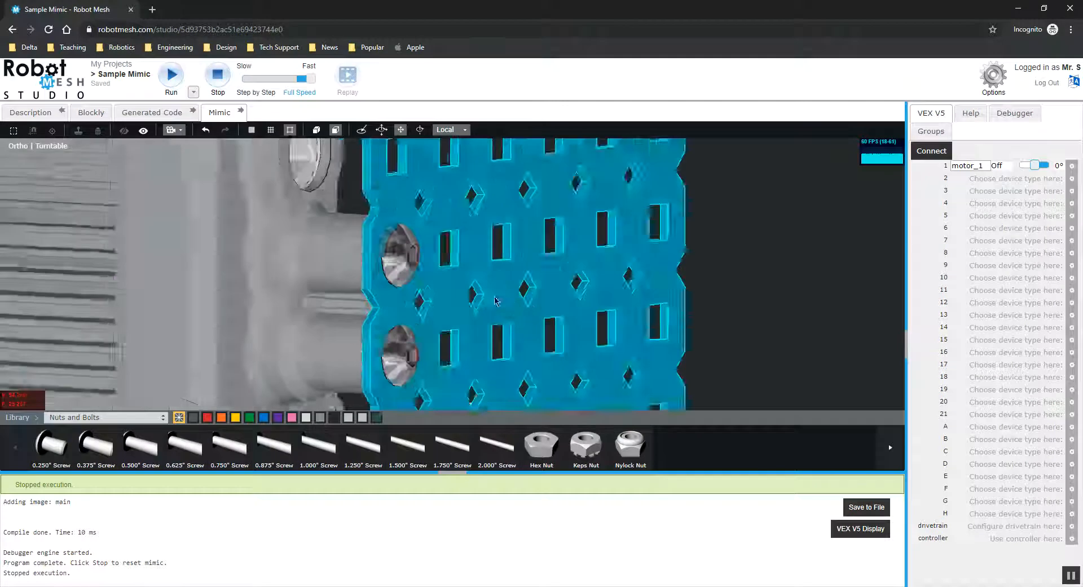
pyautogui.scroll(-3, 485, 304)
pyautogui.moveTo(412, 333); pyautogui.dragTo(485, 320)
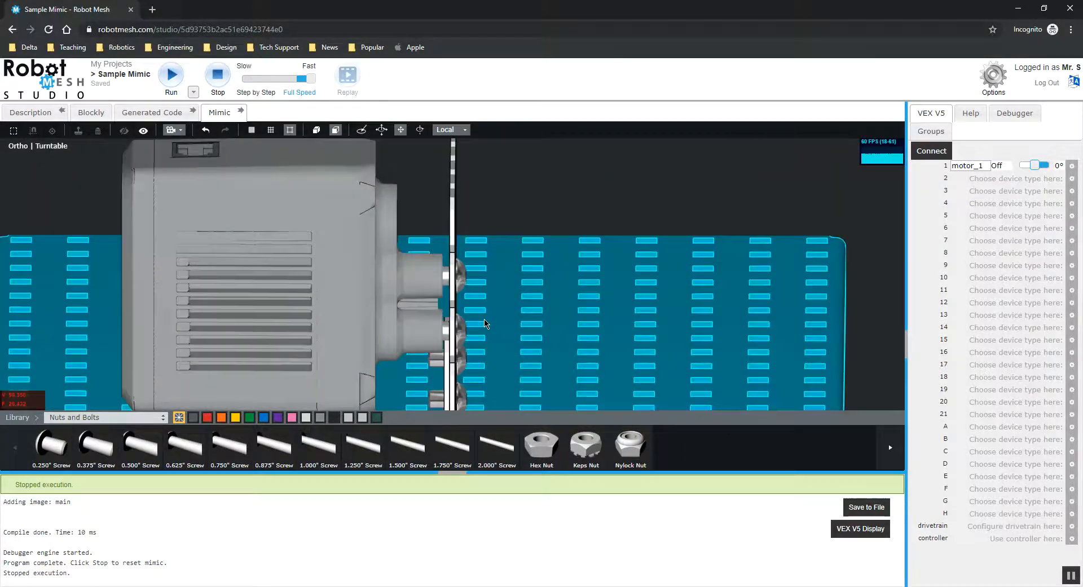
pyautogui.scroll(-3, 530, 273)
pyautogui.moveTo(567, 219); pyautogui.dragTo(474, 241)
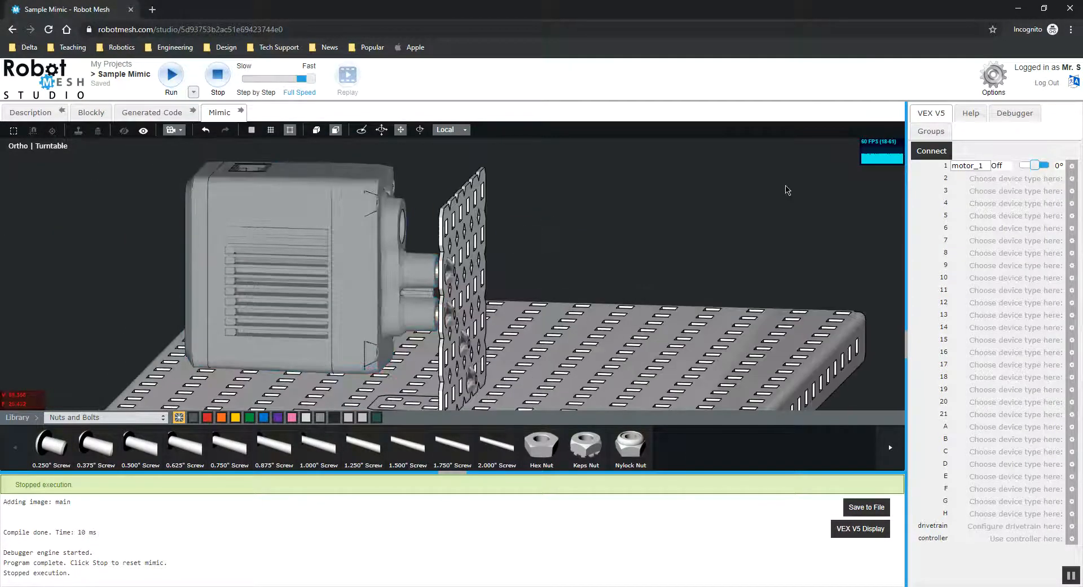
# Run the simulation to test the assembly, then stop it to reset the mimic.
pyautogui.click(172, 79)
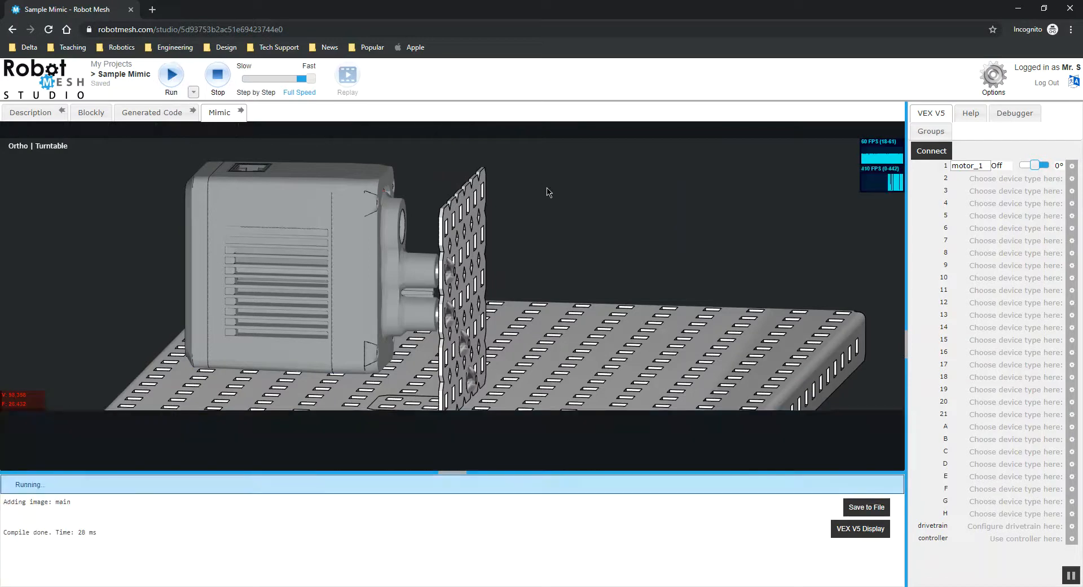
pyautogui.scroll(-5, 546, 192)
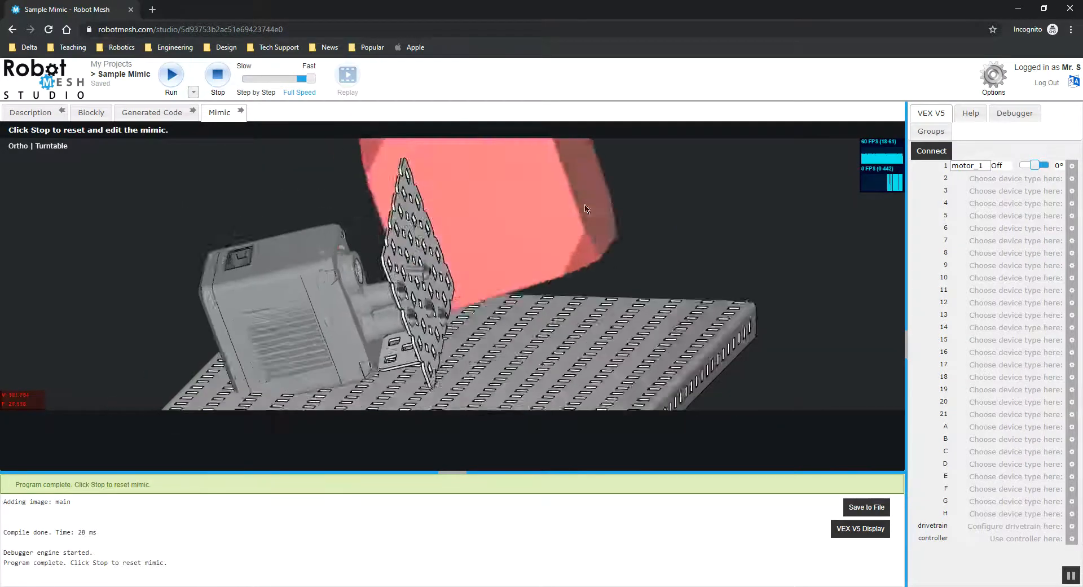
pyautogui.moveTo(490, 332); pyautogui.dragTo(481, 259, button='middle')
pyautogui.scroll(3, 465, 262)
pyautogui.click(218, 76)
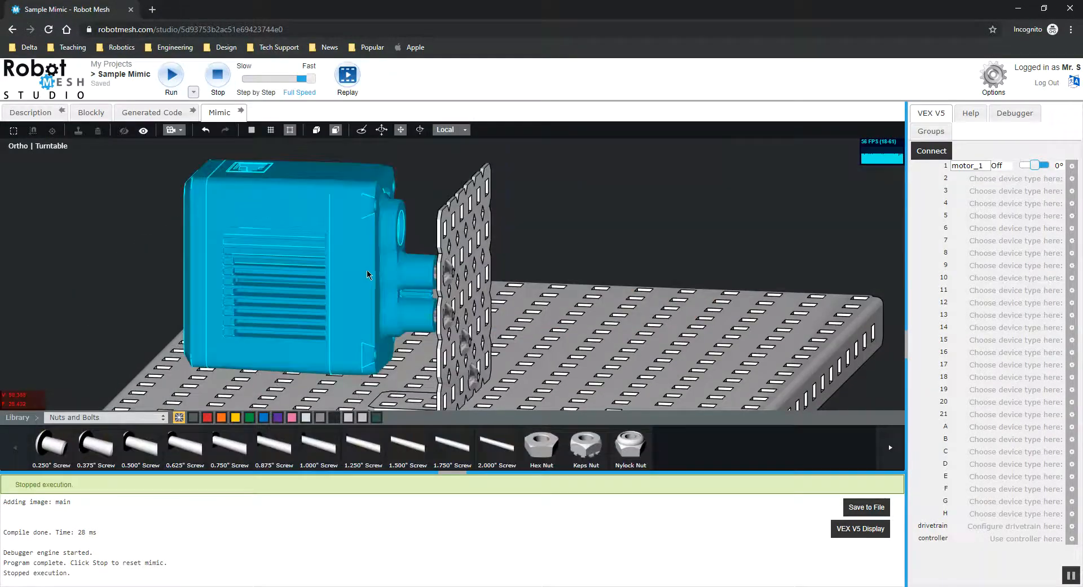
# Pull both screws back out of the plate along their shaft axes.
pyautogui.scroll(3, 406, 299)
pyautogui.click(449, 273)
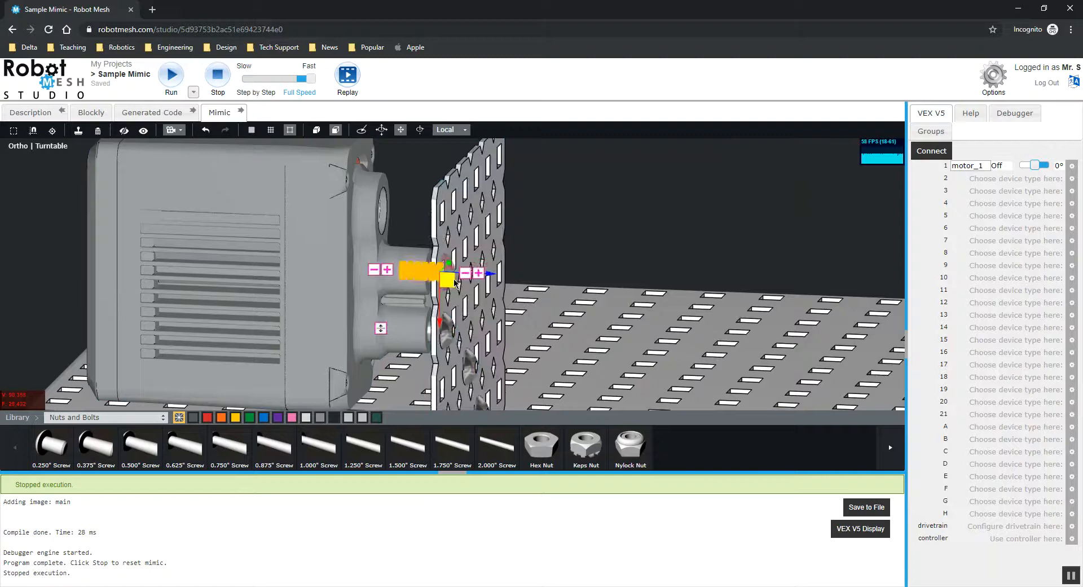
pyautogui.moveTo(493, 277); pyautogui.dragTo(656, 281)
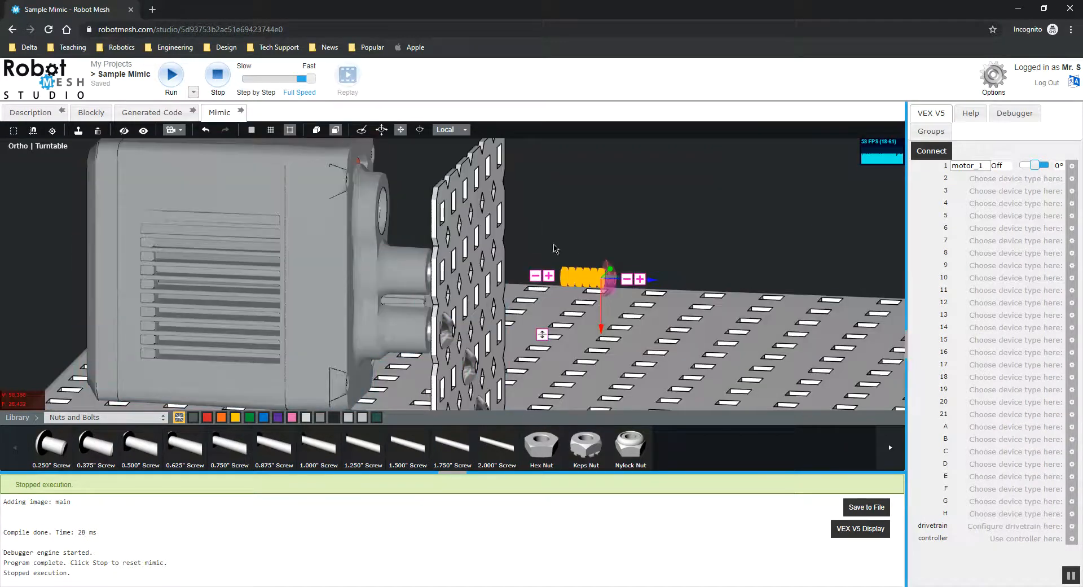
pyautogui.click(446, 331)
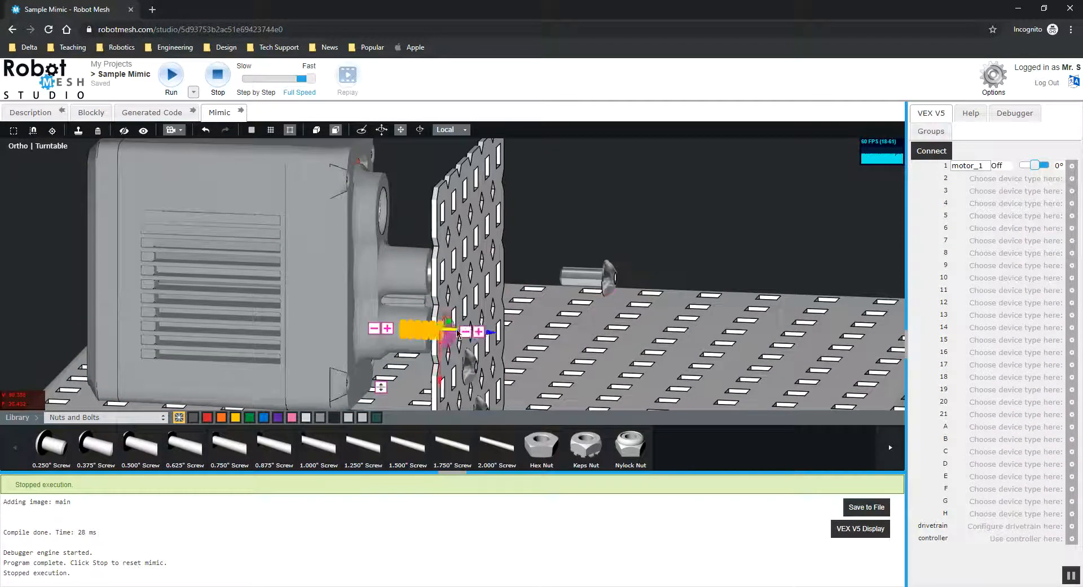
pyautogui.moveTo(492, 333); pyautogui.dragTo(580, 336)
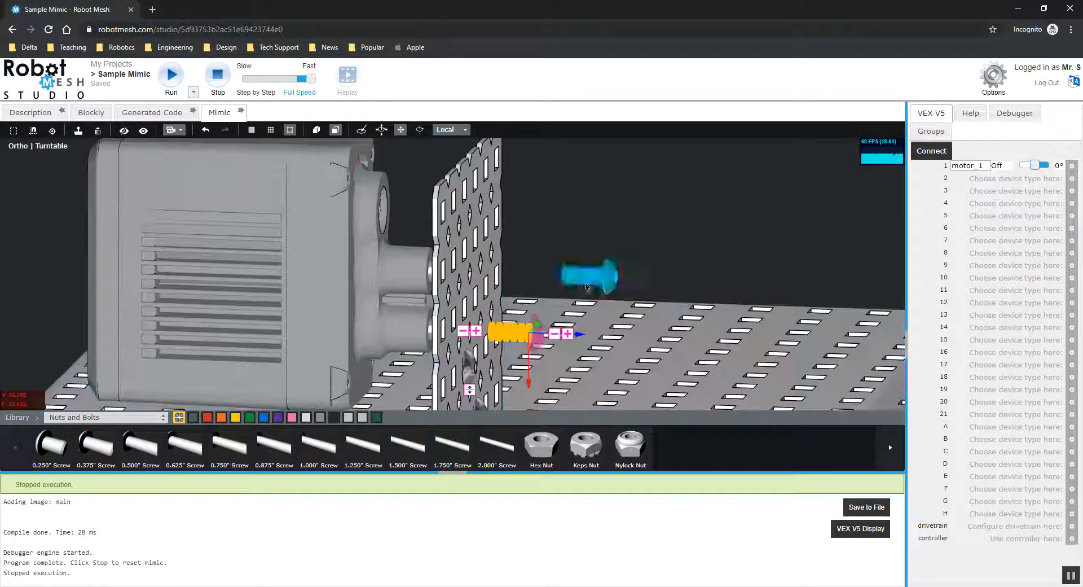
pyautogui.click(930, 151)
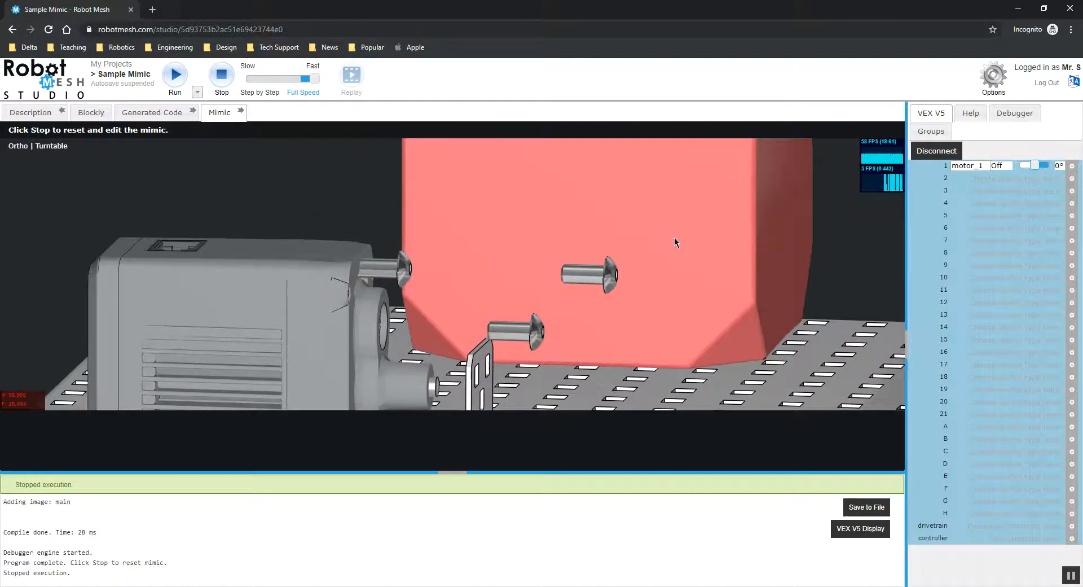
pyautogui.scroll(-3, 537, 284)
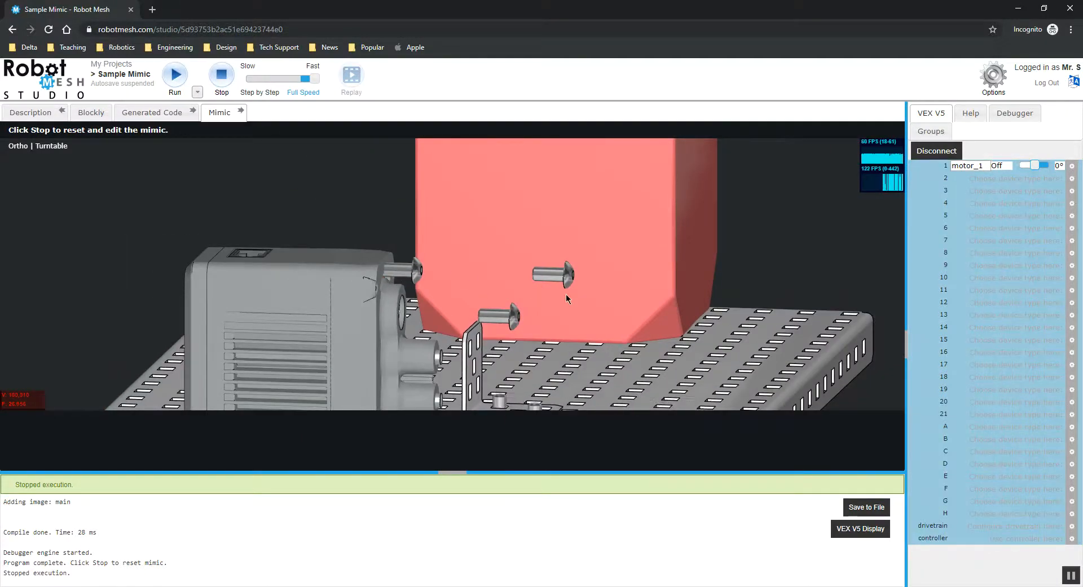
pyautogui.click(939, 154)
pyautogui.moveTo(383, 256); pyautogui.dragTo(409, 282)
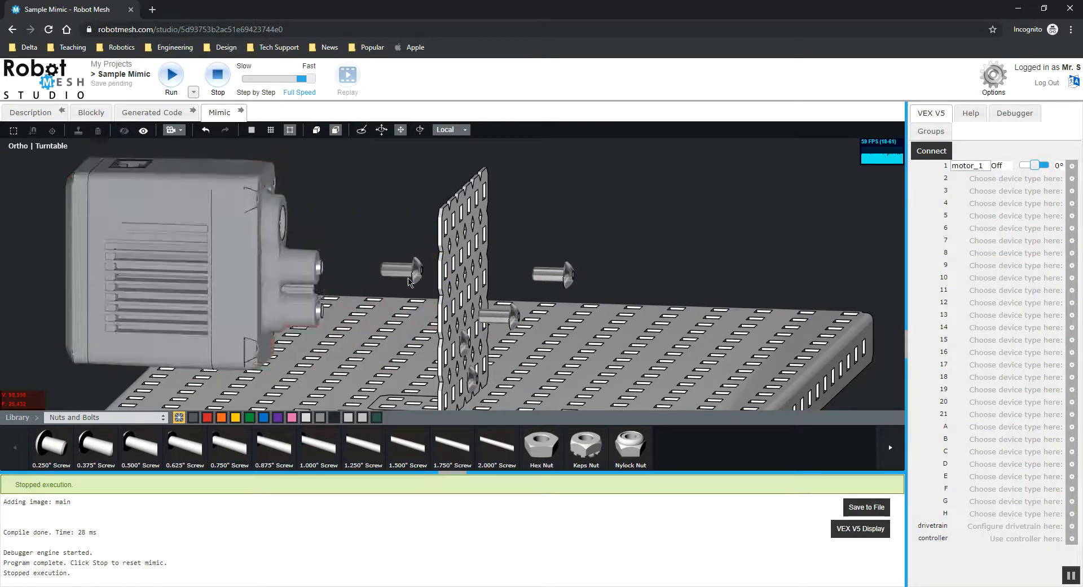
# Select one of the loose screws and delete it.
pyautogui.click(409, 276)
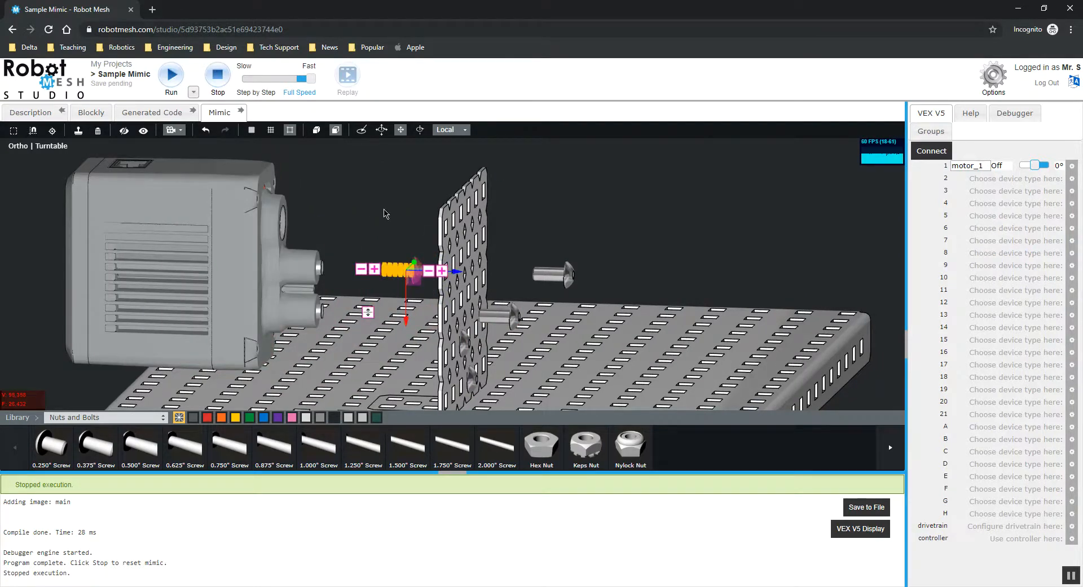
pyautogui.click(382, 202)
pyautogui.click(394, 276)
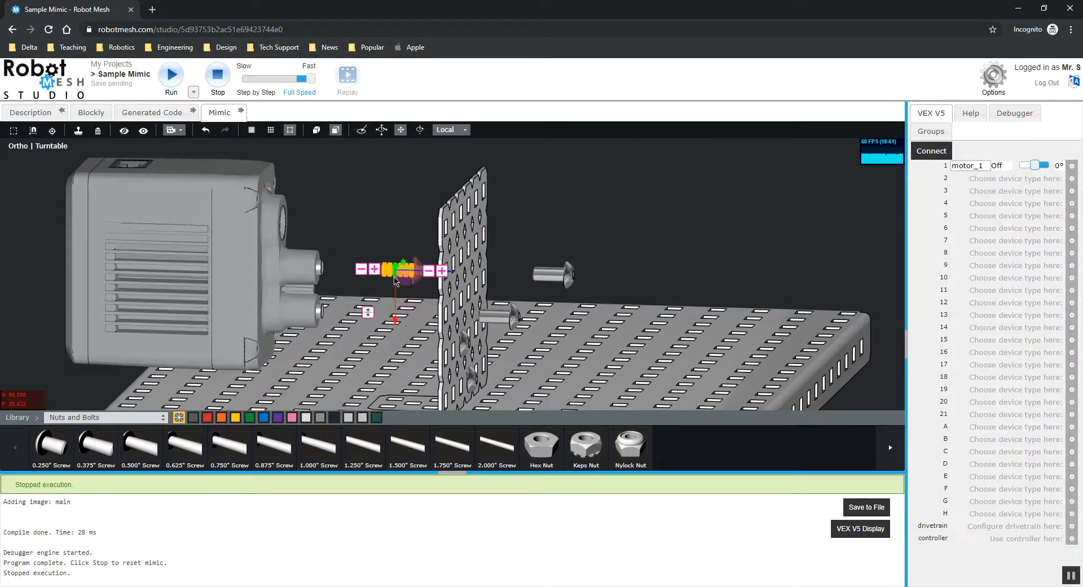
pyautogui.click(97, 131)
# Slide the V5 motor back against the upright plate and check it from the side.
pyautogui.click(273, 245)
pyautogui.moveTo(303, 227); pyautogui.dragTo(425, 228)
pyautogui.moveTo(541, 229); pyautogui.dragTo(570, 323)
pyautogui.click(570, 274)
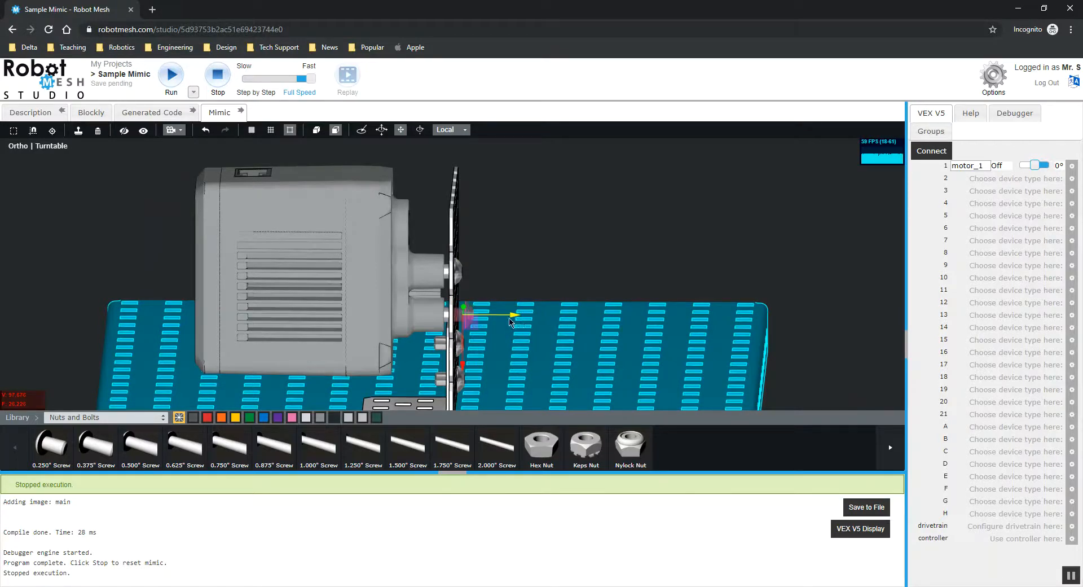
pyautogui.click(527, 232)
pyautogui.moveTo(527, 231); pyautogui.dragTo(576, 245)
# Run the simulation and watch how the motor and plate behave.
pyautogui.click(167, 70)
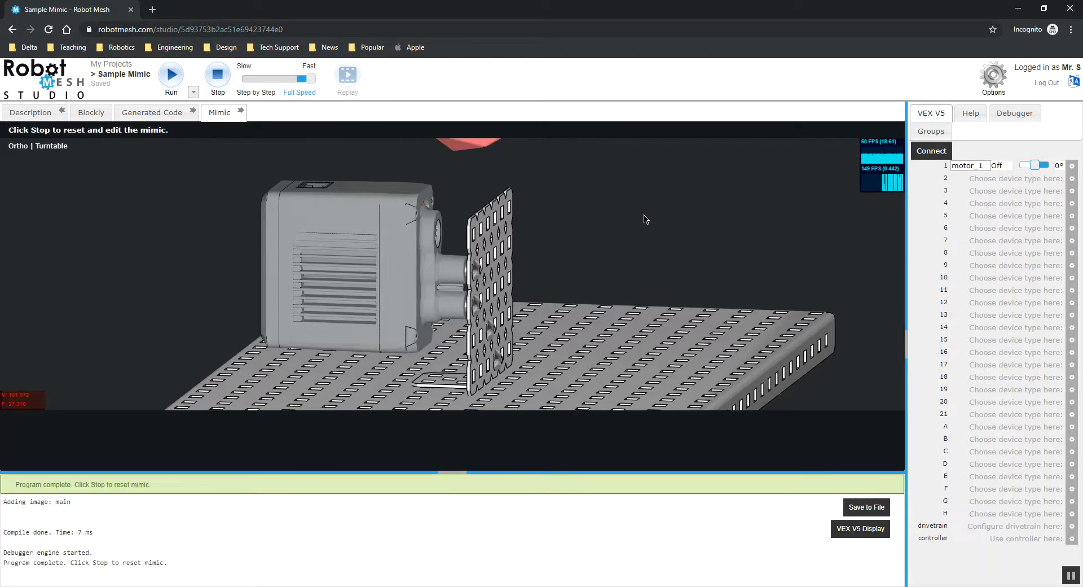
pyautogui.moveTo(624, 245); pyautogui.dragTo(501, 350)
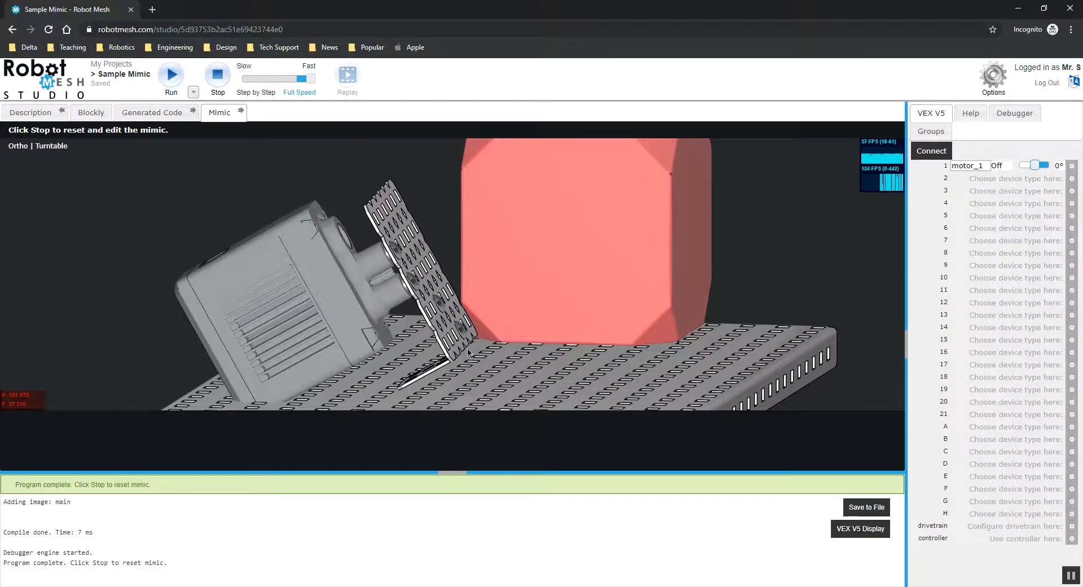
pyautogui.moveTo(395, 367); pyautogui.dragTo(469, 334)
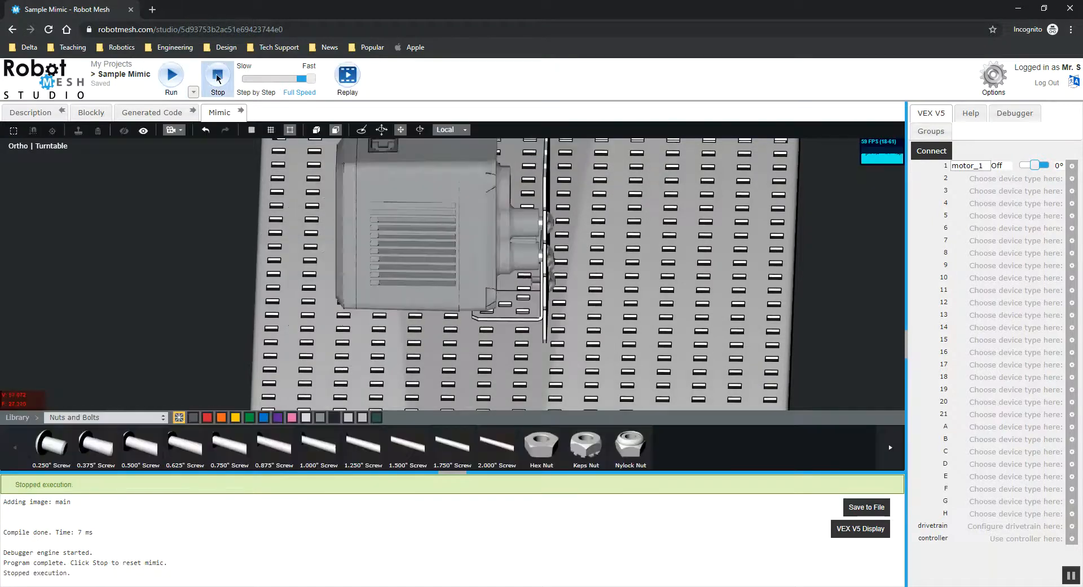
# Reposition the angle and the upright plate against each other beside the motor.
pyautogui.click(510, 307)
pyautogui.moveTo(570, 384); pyautogui.dragTo(517, 322, button='middle')
pyautogui.click(507, 305)
pyautogui.moveTo(403, 358)
pyautogui.mouseDown(button='middle')
pyautogui.moveTo(482, 397)
pyautogui.moveTo(412, 349)
pyautogui.mouseUp(button='middle')
pyautogui.moveTo(205, 305); pyautogui.dragTo(406, 316, button='middle')
pyautogui.click(455, 313)
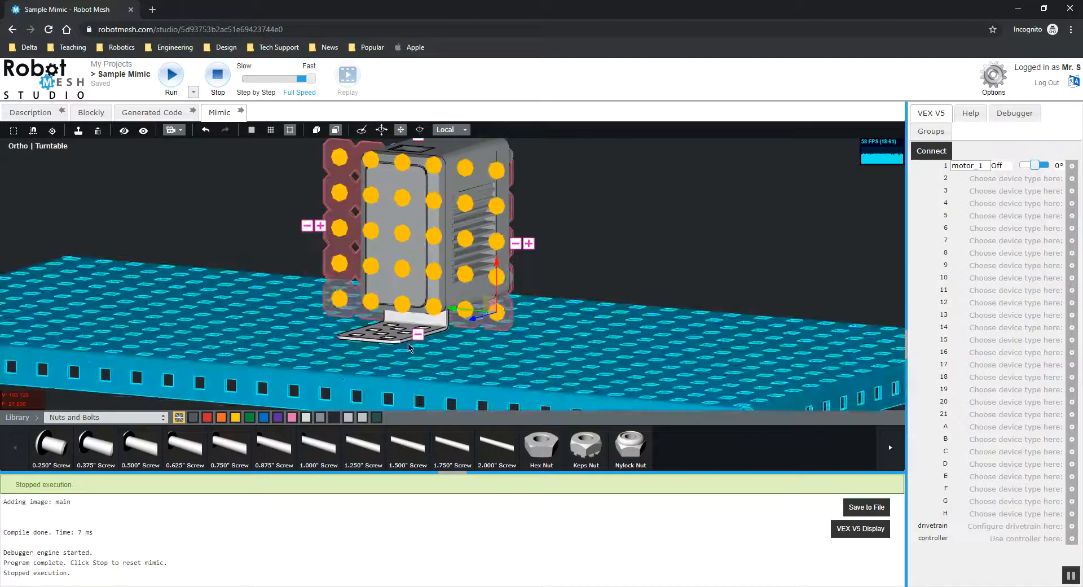
pyautogui.moveTo(458, 343); pyautogui.dragTo(489, 353, button='middle')
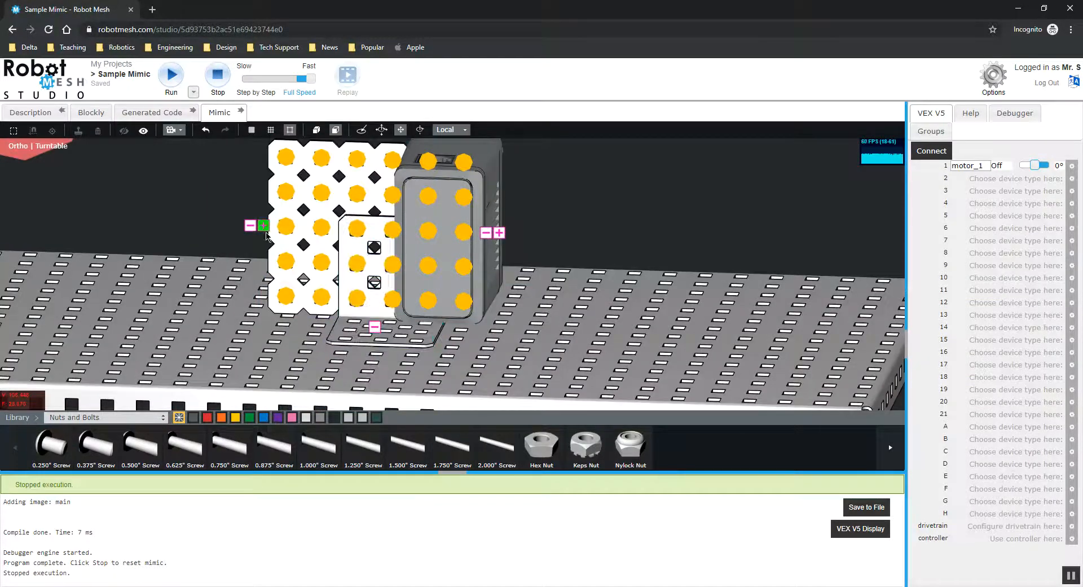
pyautogui.click(264, 226)
pyautogui.click(395, 343)
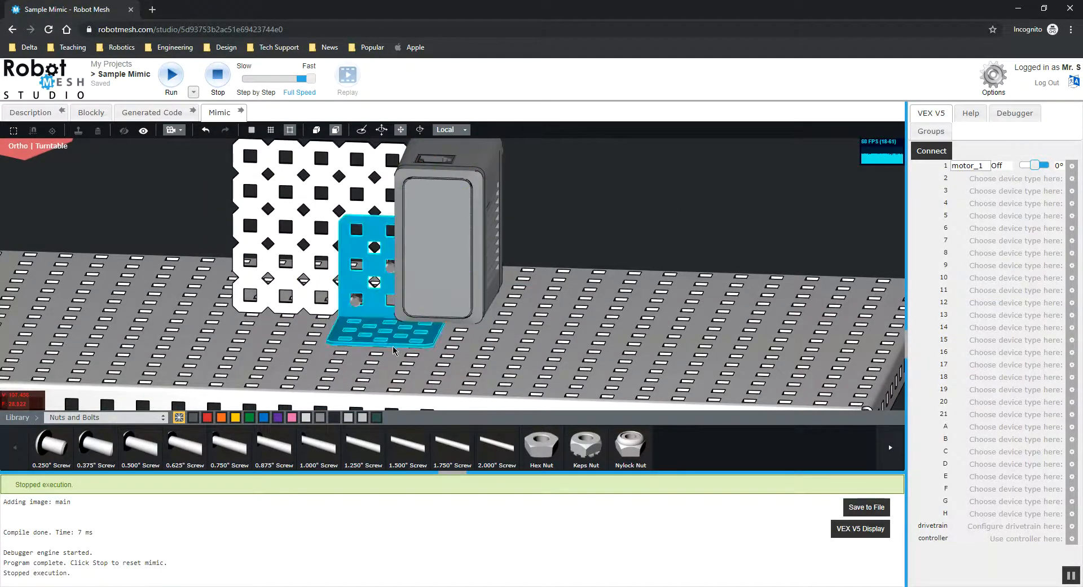
pyautogui.moveTo(431, 361); pyautogui.dragTo(490, 349, button='middle')
pyautogui.click(398, 345)
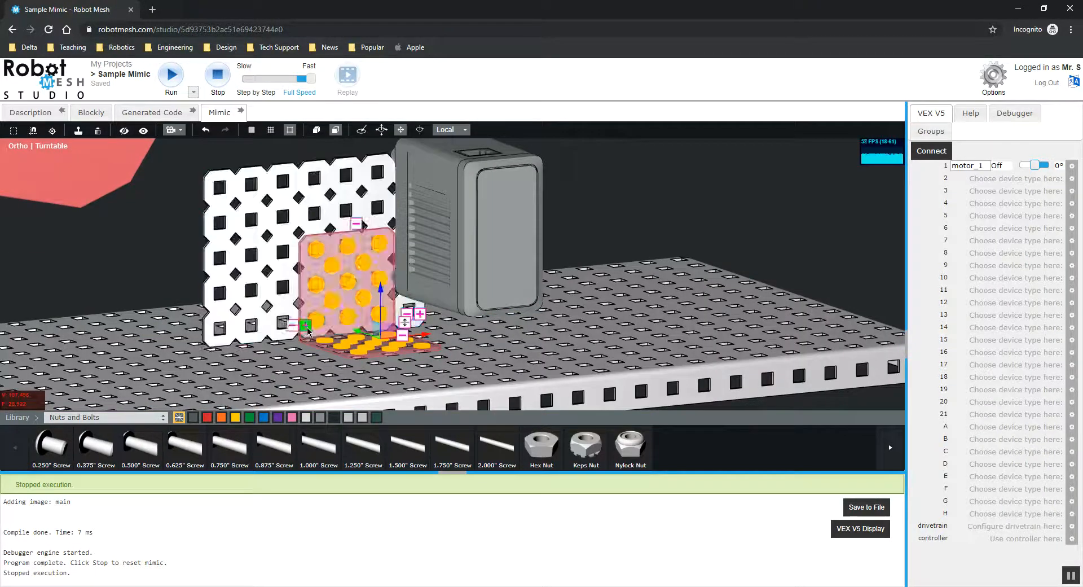
pyautogui.click(300, 199)
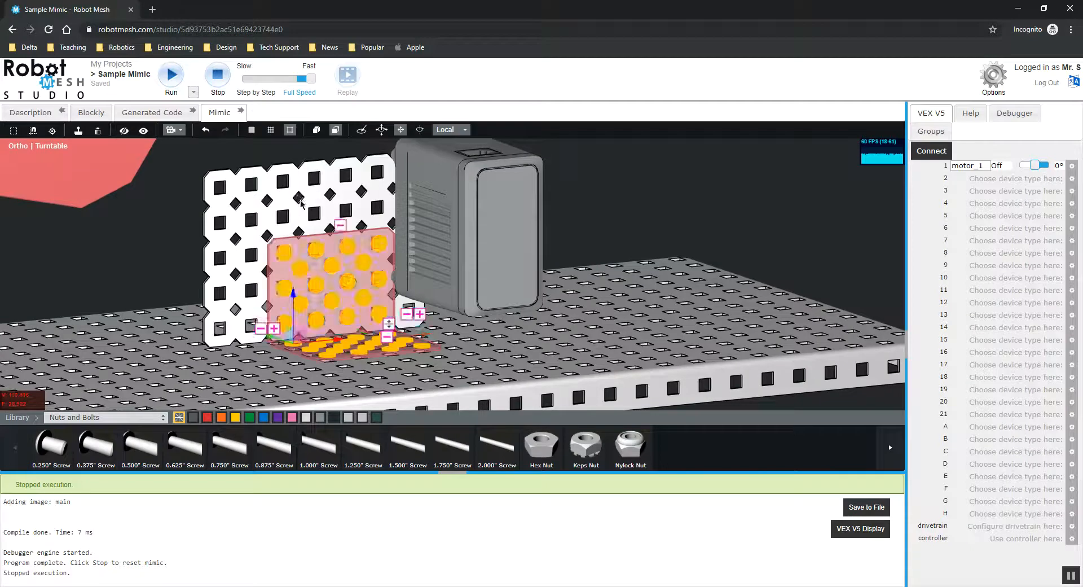
pyautogui.click(210, 255)
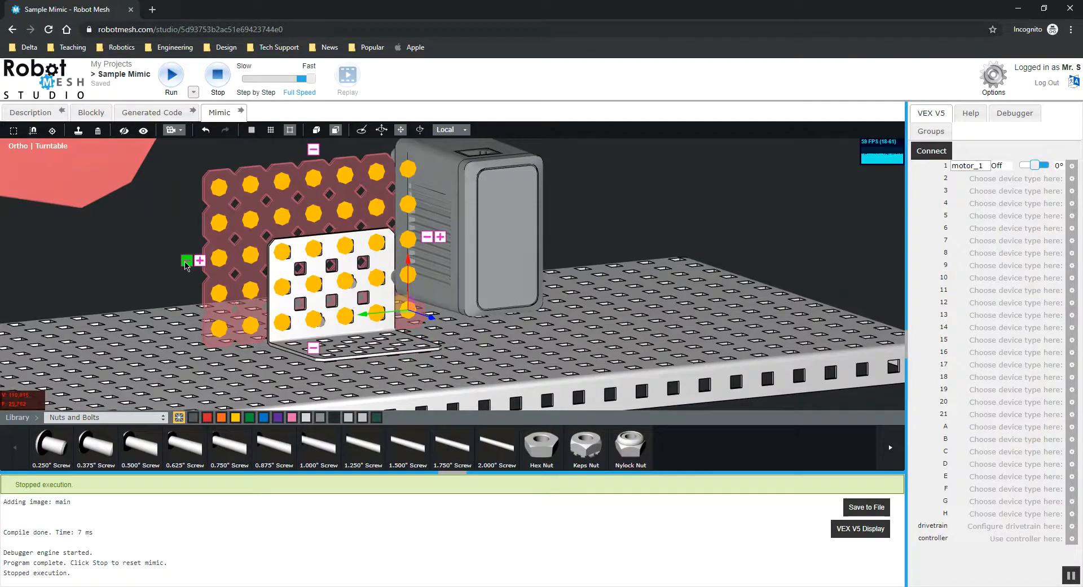
pyautogui.click(185, 262)
pyautogui.moveTo(581, 236); pyautogui.dragTo(347, 310)
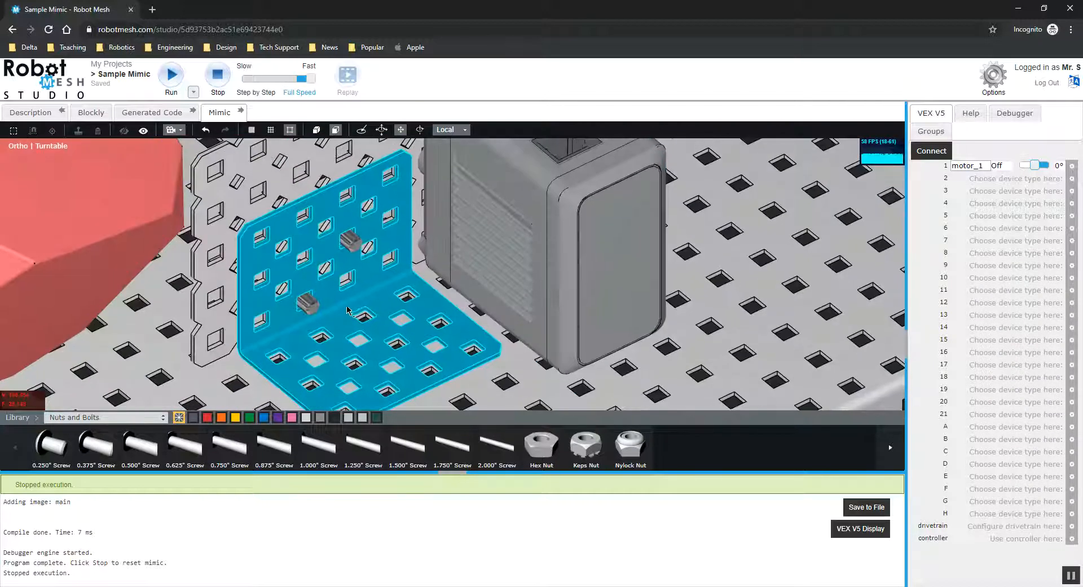
# Insert three 0.375" screws from the Nuts and Bolts library through the angle's bottom holes into the base.
pyautogui.click(440, 405)
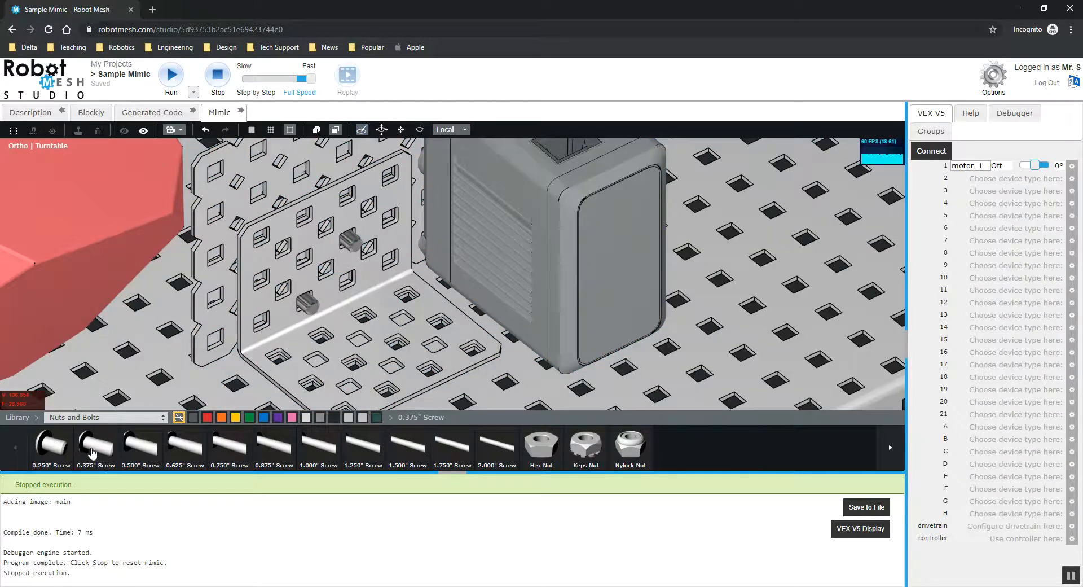
pyautogui.moveTo(92, 454); pyautogui.dragTo(412, 353)
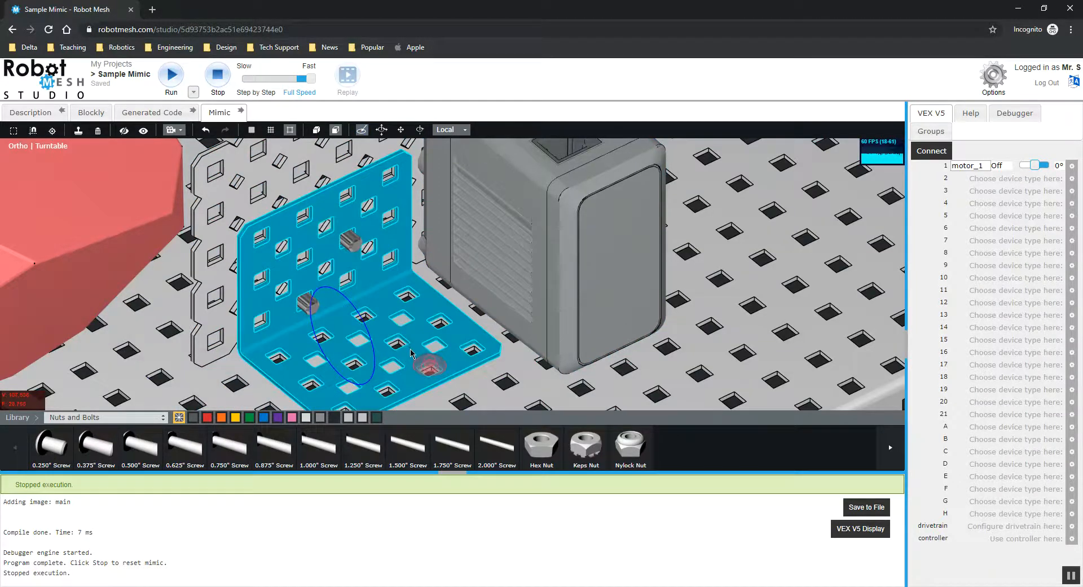
pyautogui.moveTo(481, 351); pyautogui.dragTo(480, 351)
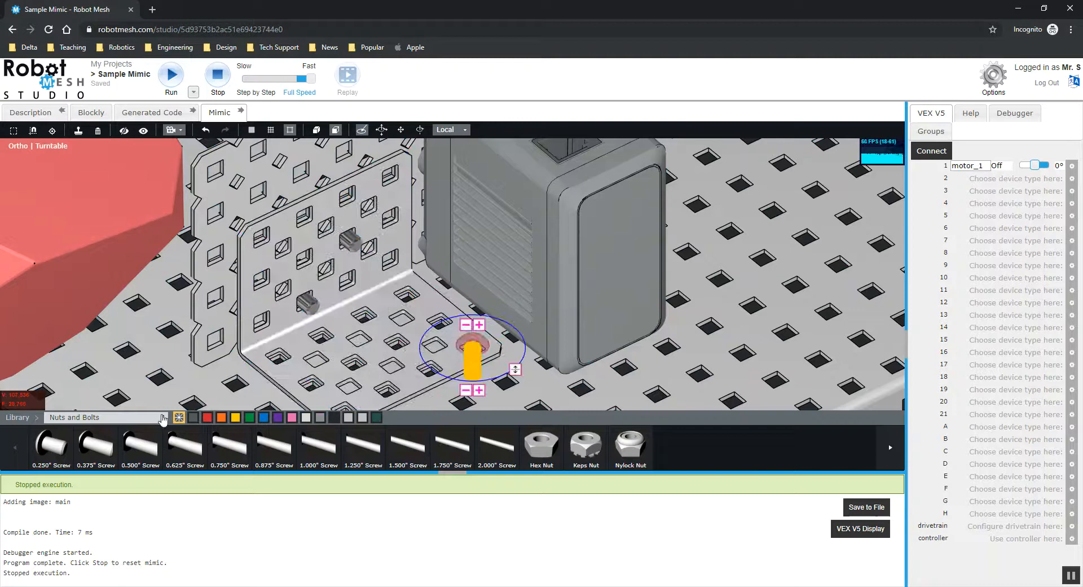
pyautogui.moveTo(89, 448); pyautogui.dragTo(351, 370)
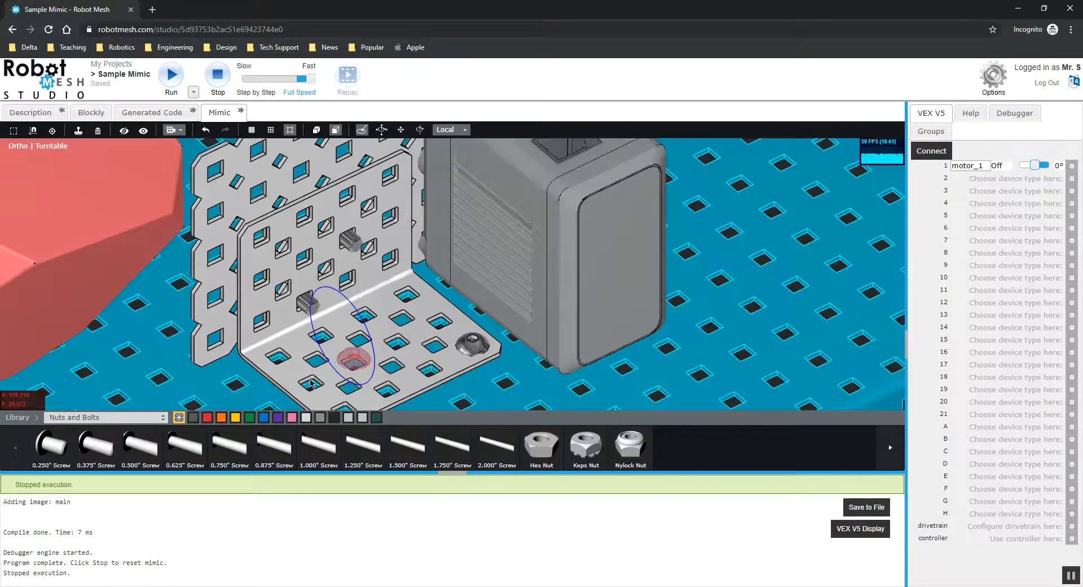
pyautogui.moveTo(354, 411); pyautogui.dragTo(353, 409)
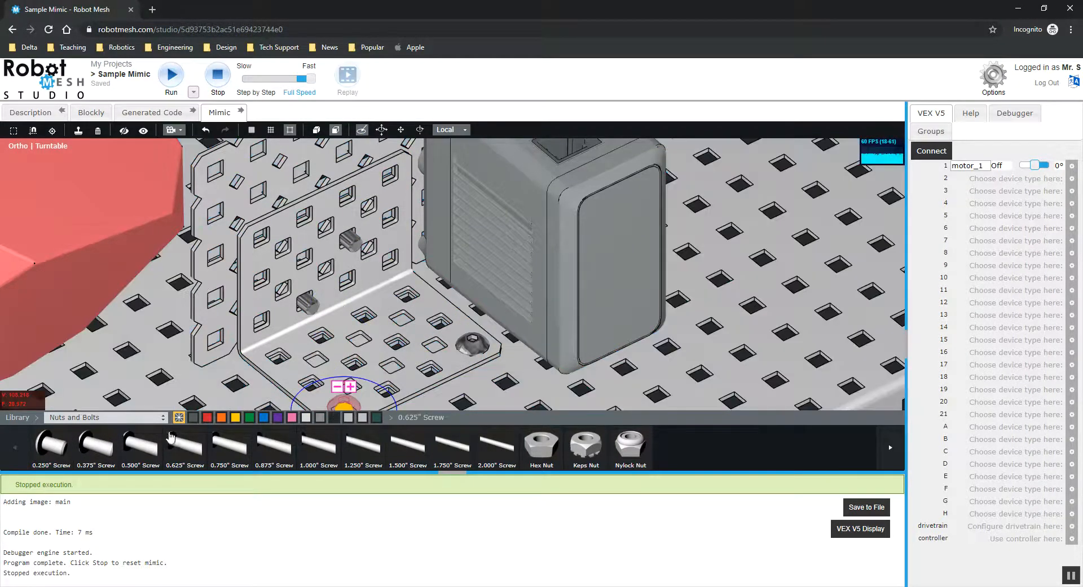
pyautogui.moveTo(88, 451); pyautogui.dragTo(316, 362)
pyautogui.click(107, 444)
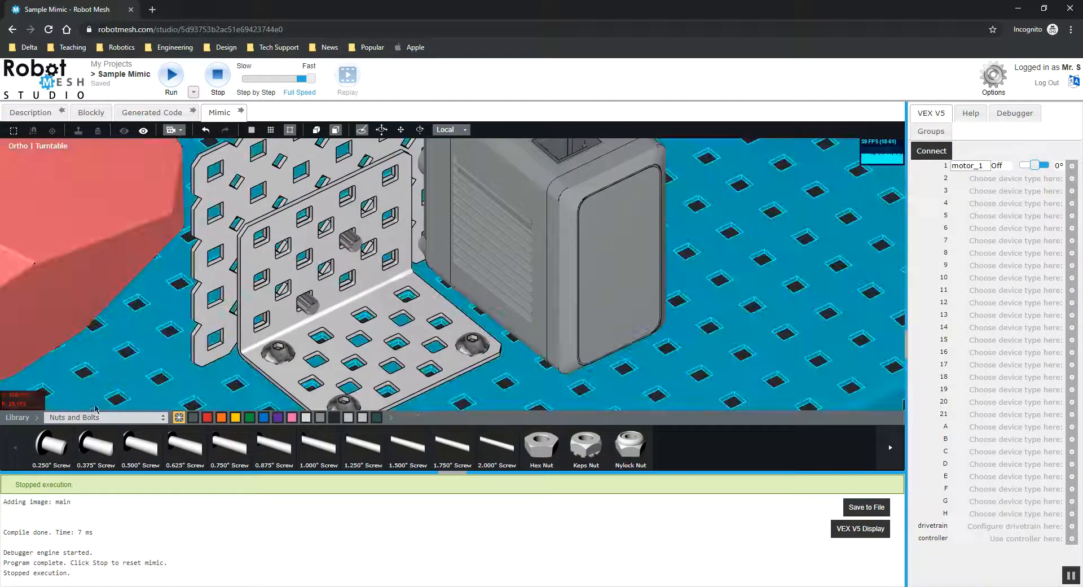
pyautogui.moveTo(406, 293); pyautogui.dragTo(409, 295)
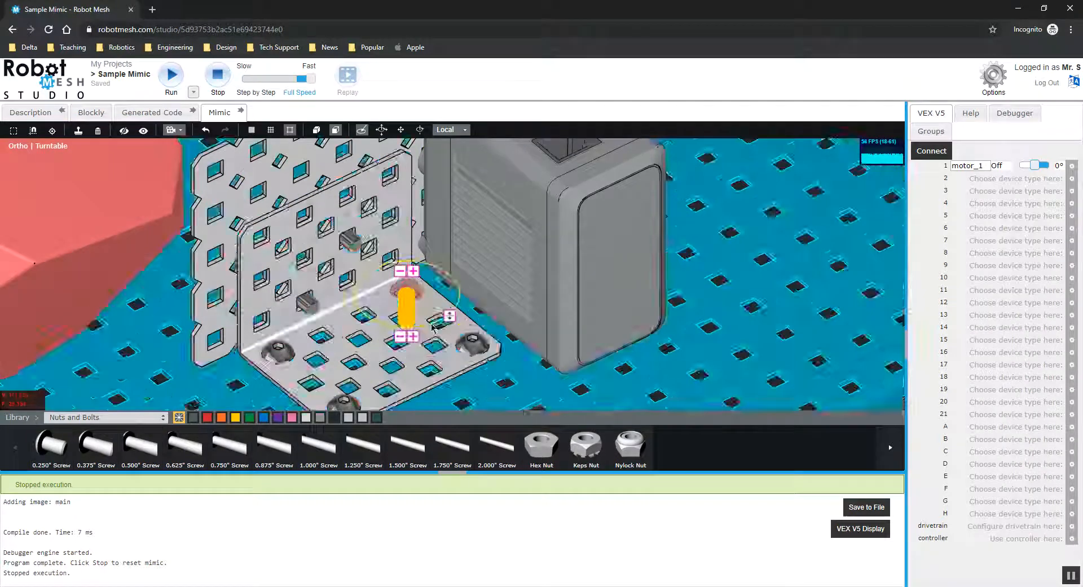
# Run the simulation again to test the fastened assembly.
pyautogui.scroll(-6, 447, 314)
pyautogui.moveTo(699, 364); pyautogui.dragTo(254, 322)
pyautogui.scroll(3, 383, 299)
pyautogui.moveTo(383, 299); pyautogui.dragTo(237, 230)
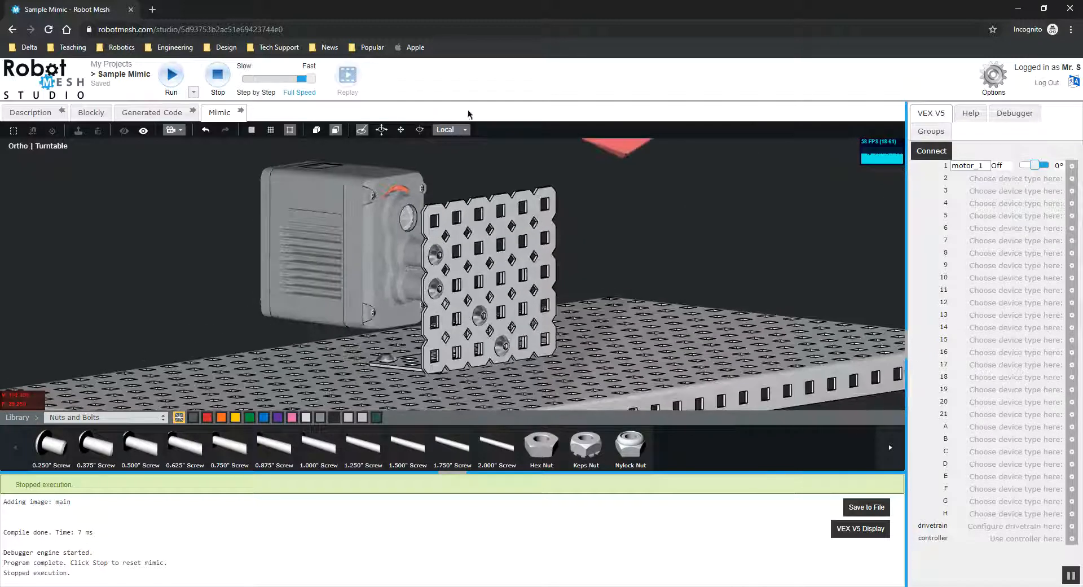
pyautogui.click(172, 86)
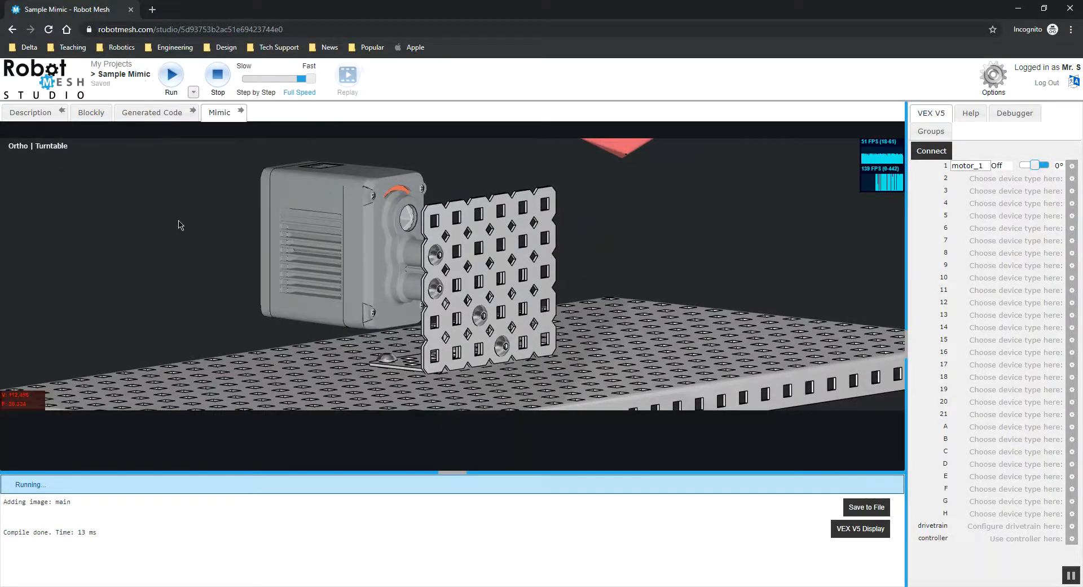